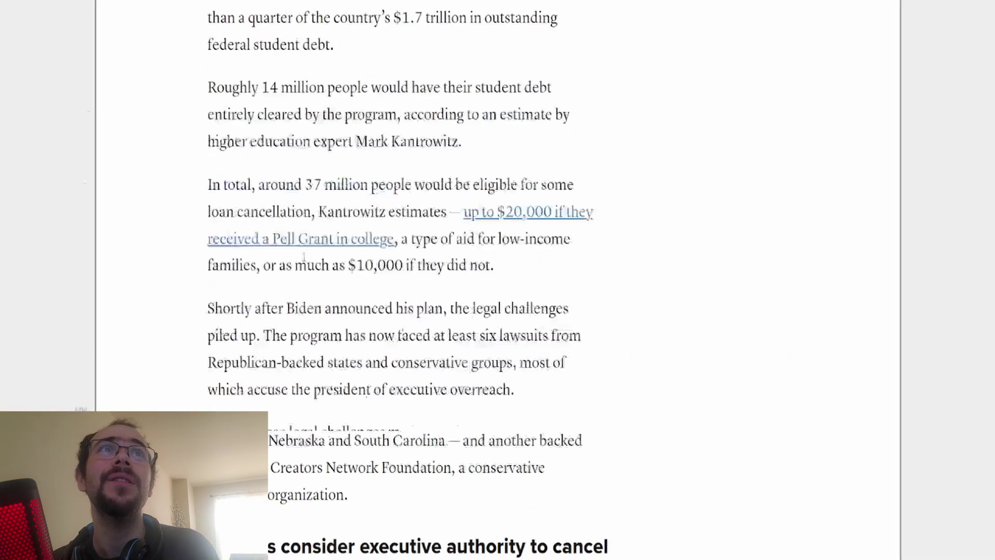
- Look back over the earlier paragraphs of the student loan forgiveness article
scroll(304, 255, "up", 15)
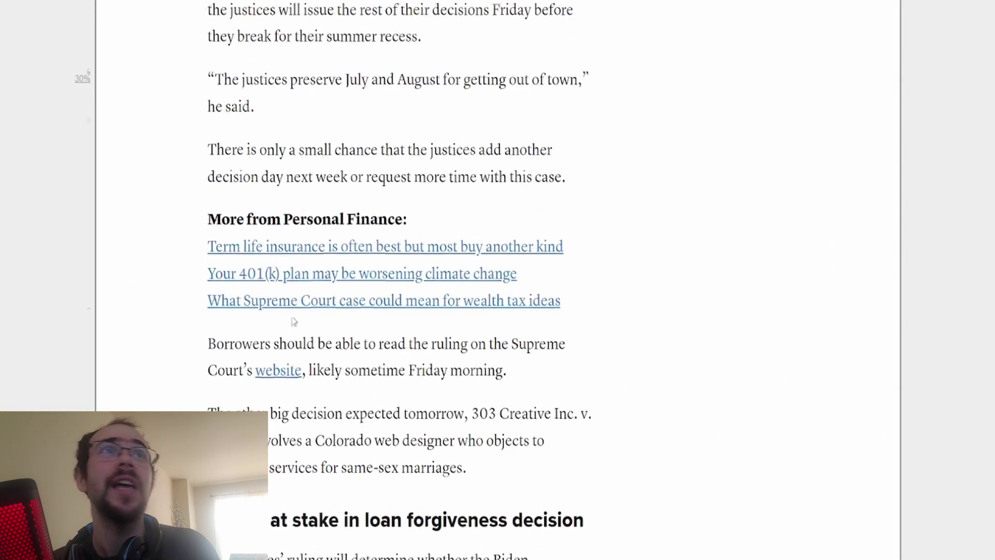
scroll(294, 320, "up", 10)
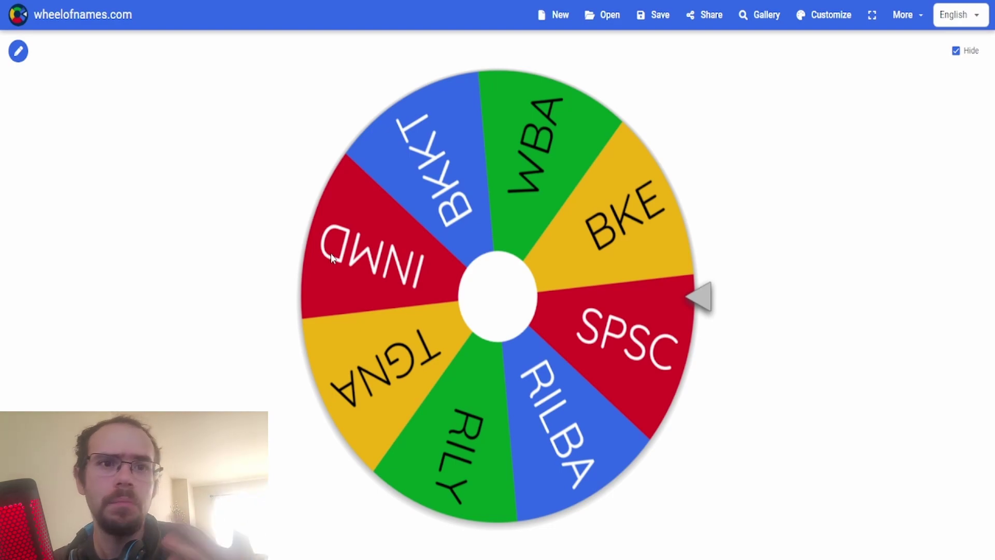
- Spin the wheel of stock tickers and select the BKKT entry in the June recommendations table
left_click(518, 272)
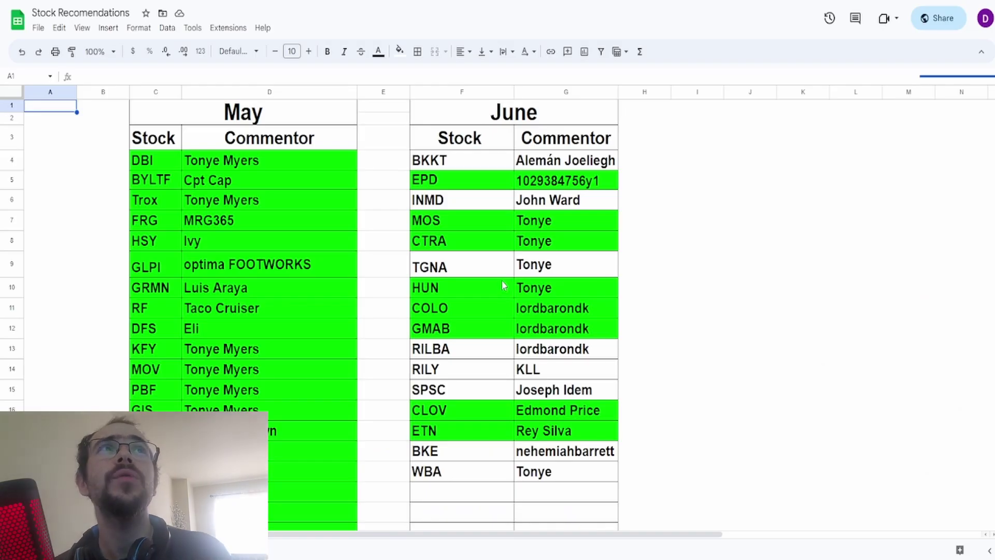
left_click_drag(492, 161, 564, 163)
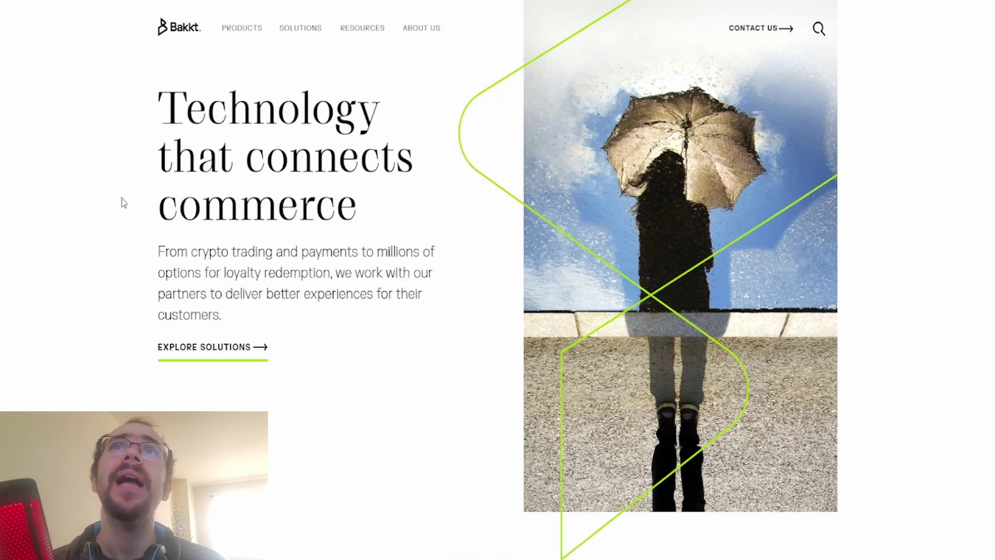
- Read the Bakkt homepage description of crypto trading, payments, loyalty redemption and customer experiences, highlighting its phrases along the way
left_click_drag(154, 268, 204, 272)
left_click(247, 262)
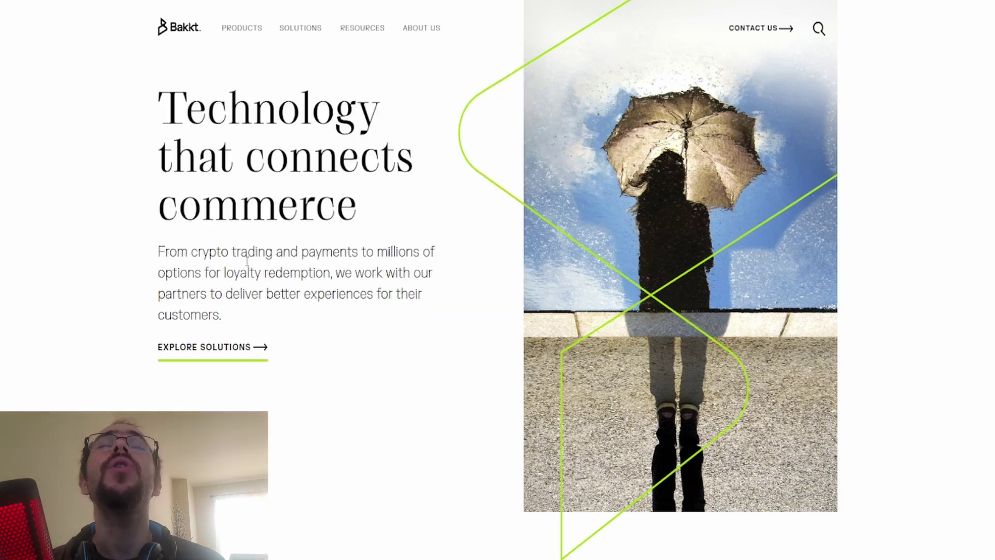
left_click_drag(257, 255, 390, 254)
left_click(409, 254)
left_click_drag(180, 272, 265, 273)
left_click(338, 269)
left_click_drag(342, 270, 405, 272)
left_click(411, 275)
left_click_drag(253, 302, 367, 291)
left_click(370, 288)
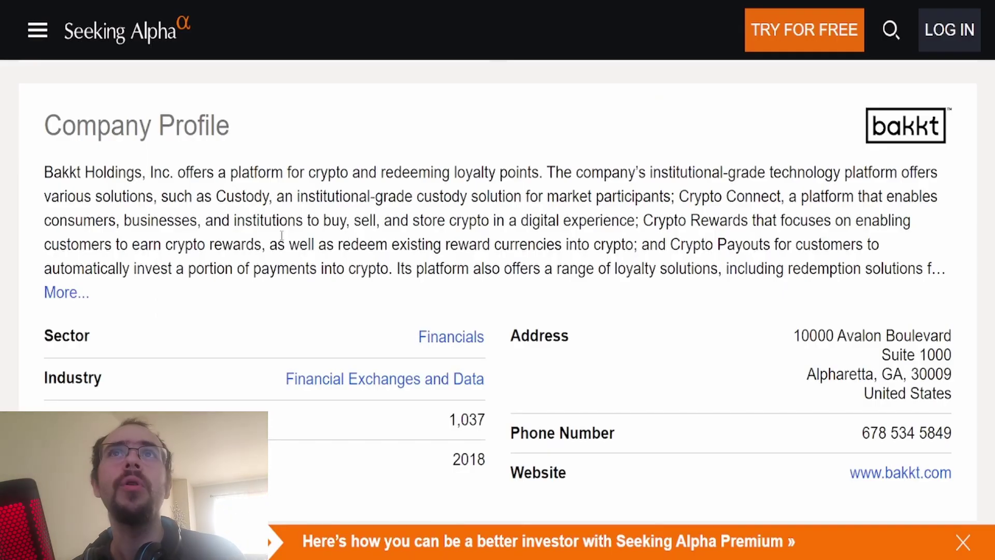
- Read the opening of Bakkt's company profile on Seeking Alpha, highlighting the phrases on its crypto platform and Custody solution
left_click_drag(99, 193, 135, 173)
left_click(211, 179)
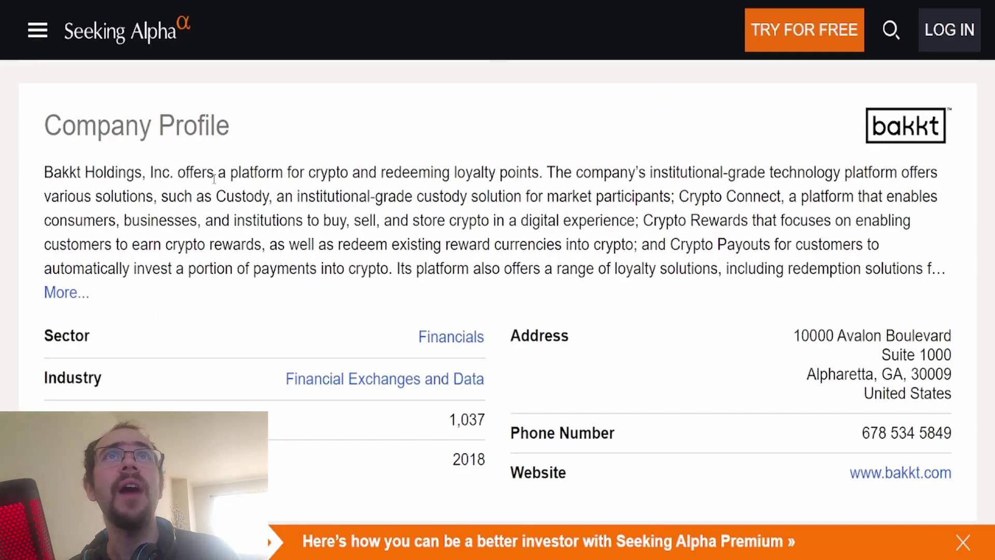
left_click_drag(308, 172, 370, 174)
left_click(411, 188)
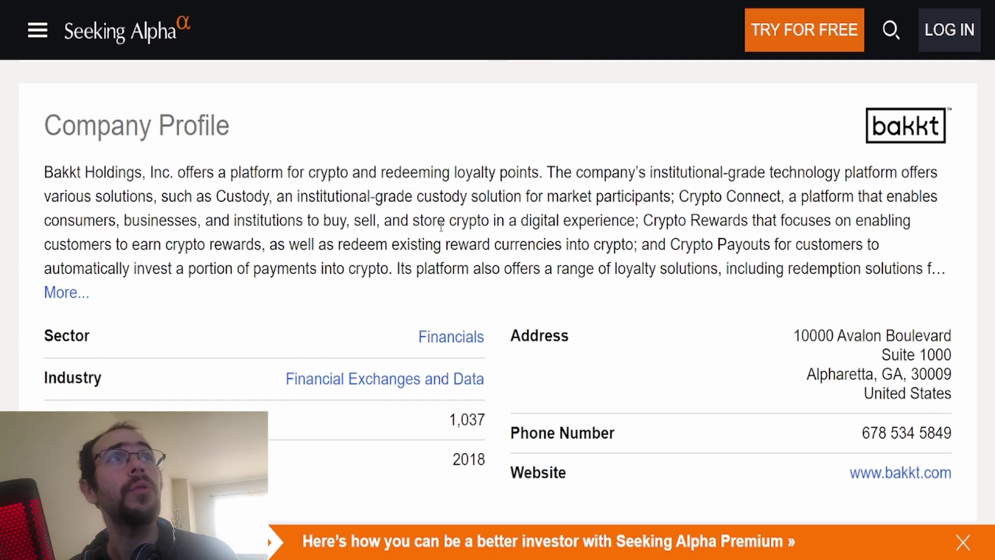
left_click_drag(549, 173, 726, 178)
left_click(728, 177)
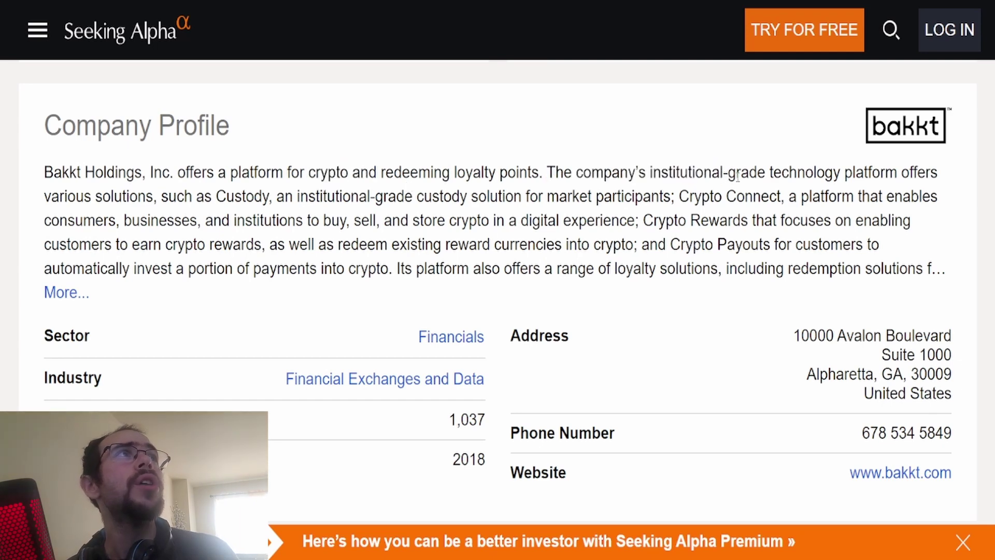
left_click_drag(162, 196, 344, 196)
left_click(344, 196)
left_click_drag(452, 197, 559, 197)
left_click(579, 188)
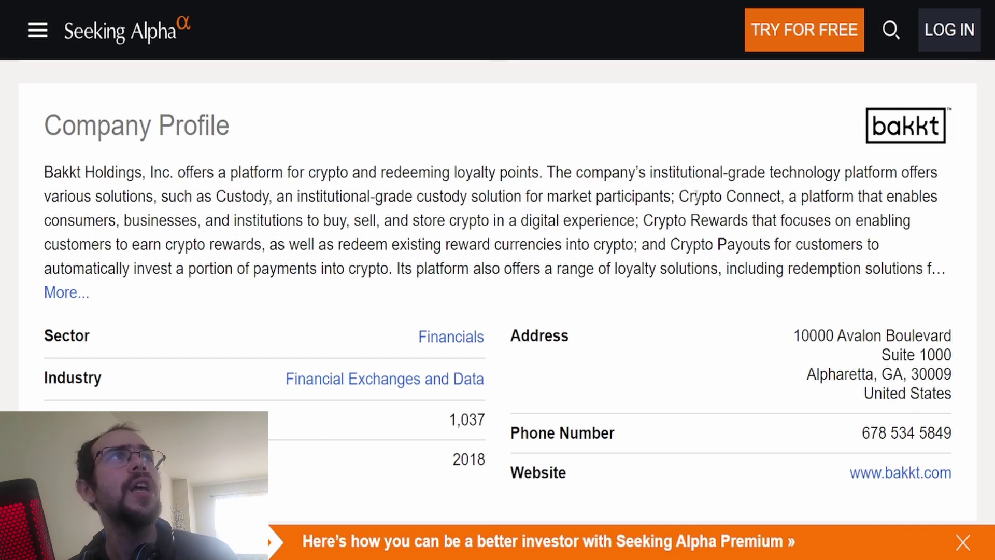
- Read the profile's descriptions of Crypto Connect and Crypto Rewards, highlighting the key phrases
left_click_drag(811, 196, 890, 199)
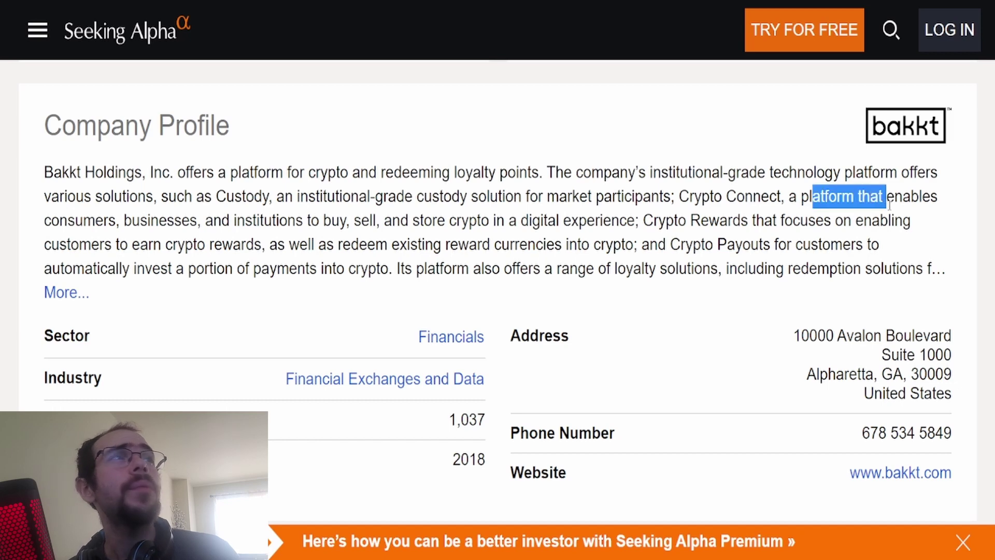
left_click(890, 199)
left_click_drag(93, 221, 170, 223)
left_click(191, 224)
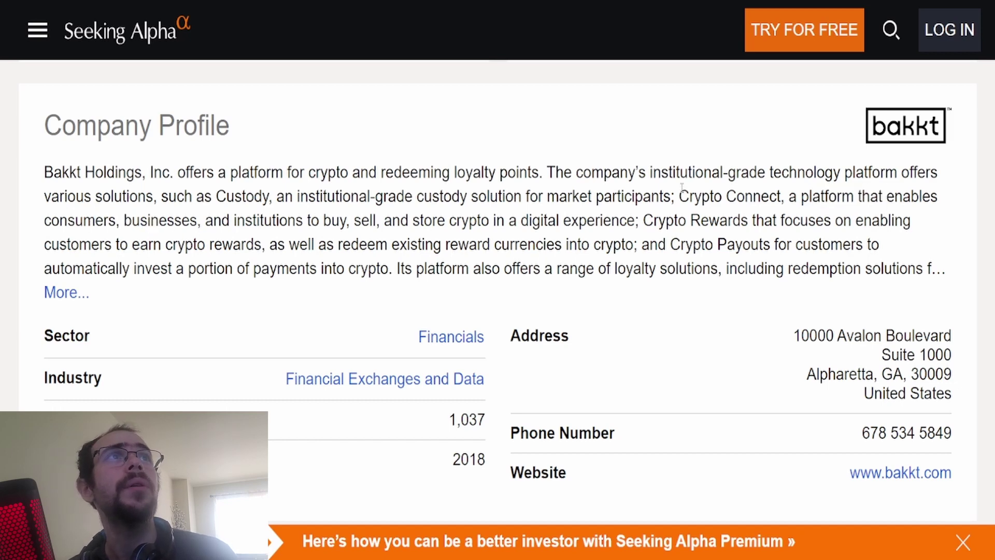
left_click_drag(659, 214, 770, 221)
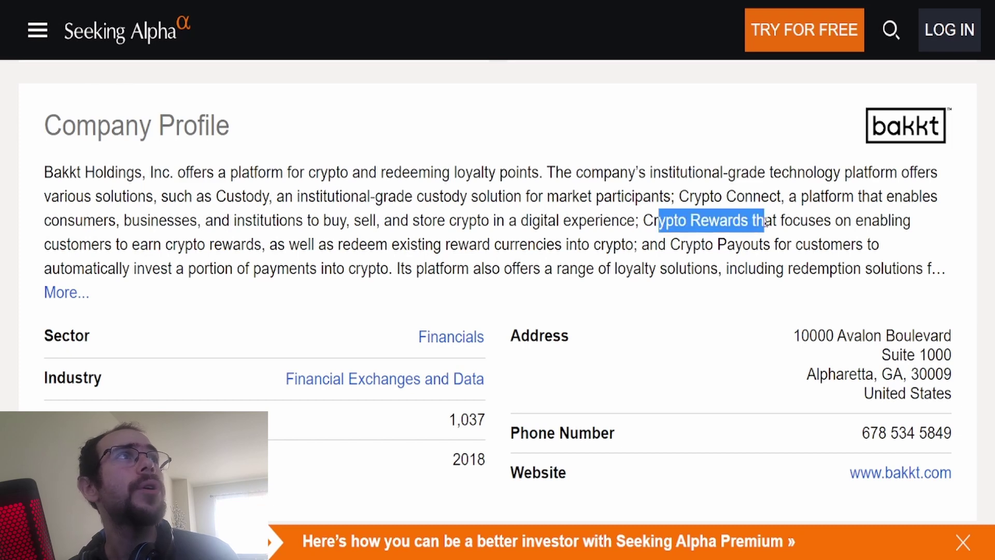
left_click(778, 222)
left_click_drag(91, 244, 377, 256)
left_click(371, 236)
left_click(384, 257)
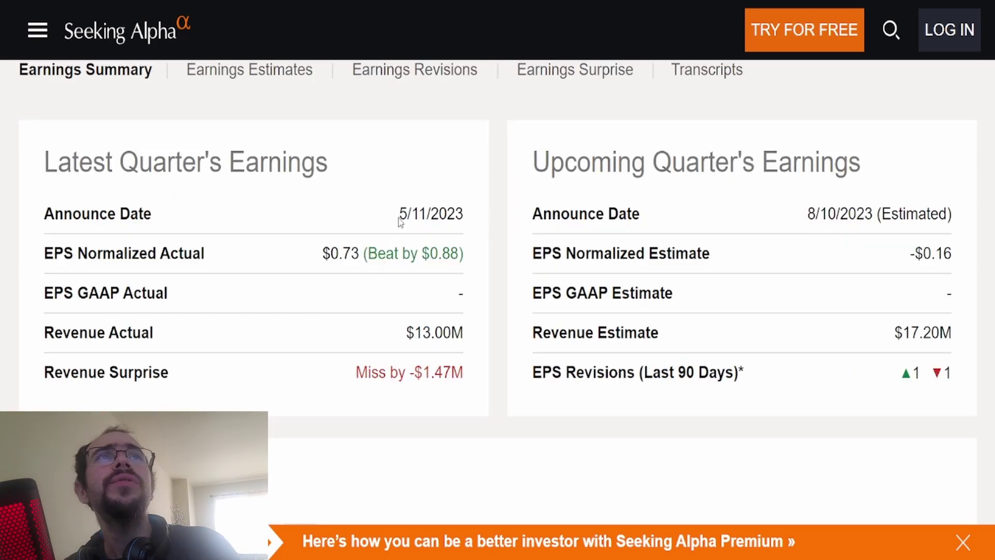
- Review Bakkt's latest quarter's earnings, highlighting the announce date, normalized EPS, actual revenue and revenue surprise
left_click_drag(400, 214, 490, 223)
left_click(473, 224)
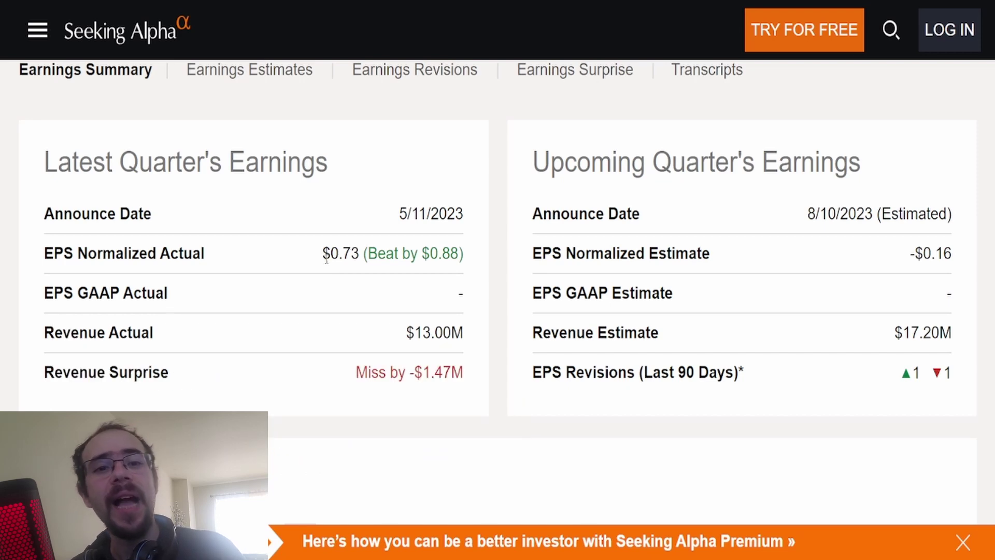
left_click_drag(323, 255, 379, 255)
left_click(424, 242)
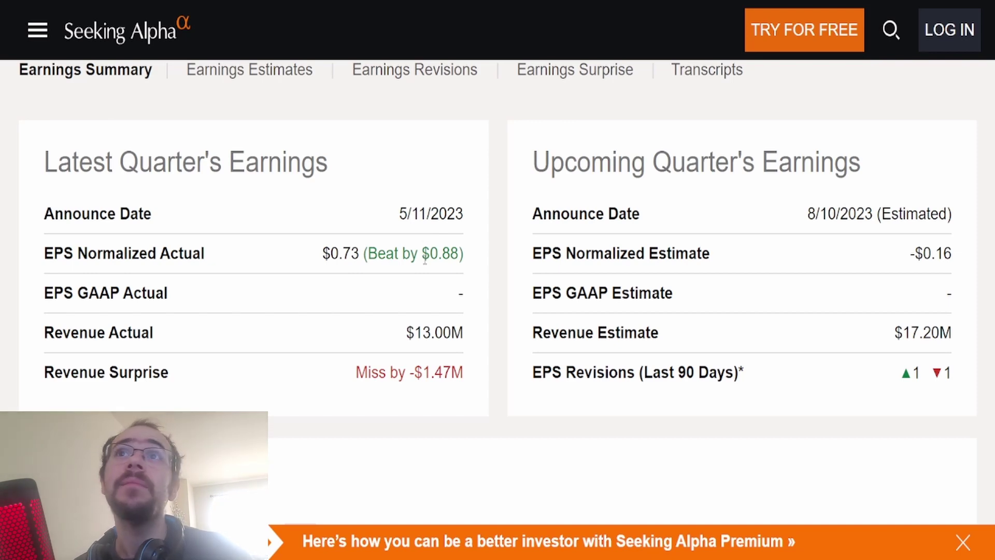
left_click_drag(414, 332, 499, 366)
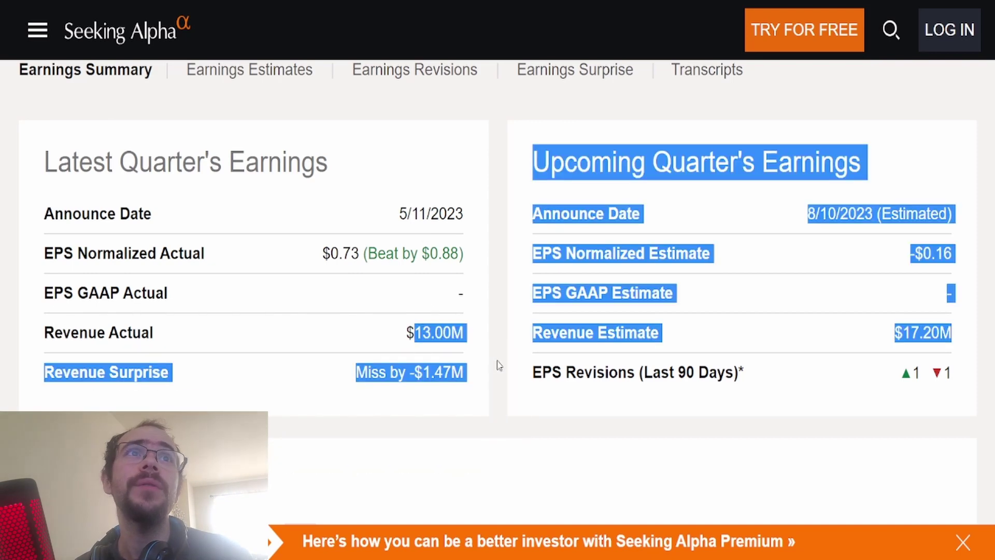
left_click(414, 400)
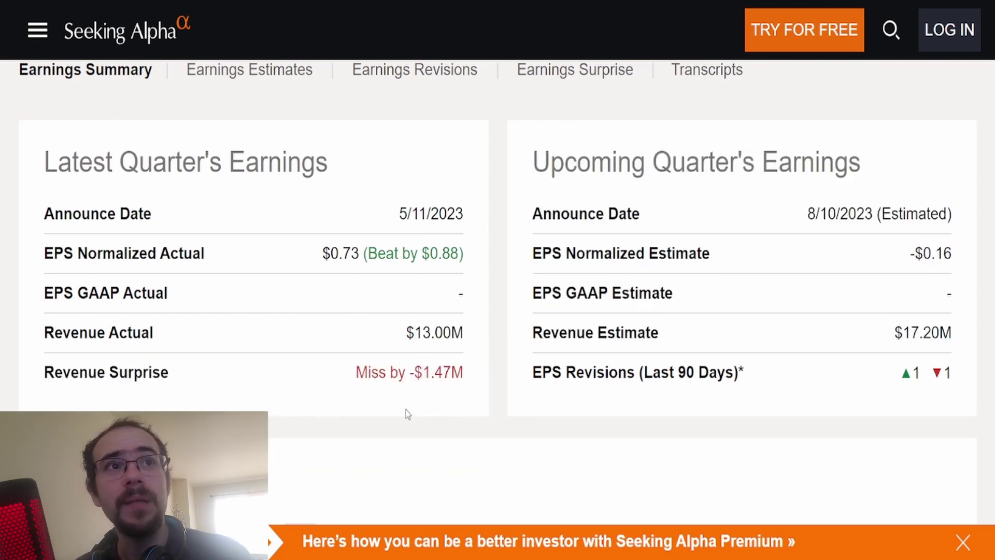
left_click_drag(420, 372, 442, 373)
left_click(444, 372)
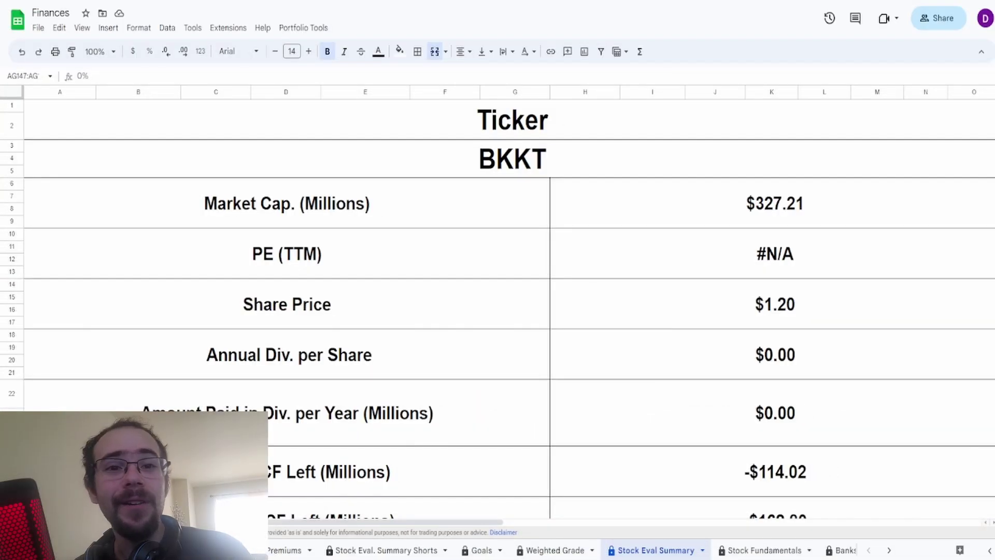
- Review BKKT's market cap, PE and share price in the Stock Eval Summary sheet of the Finances spreadsheet
left_click(450, 157)
left_click(671, 205)
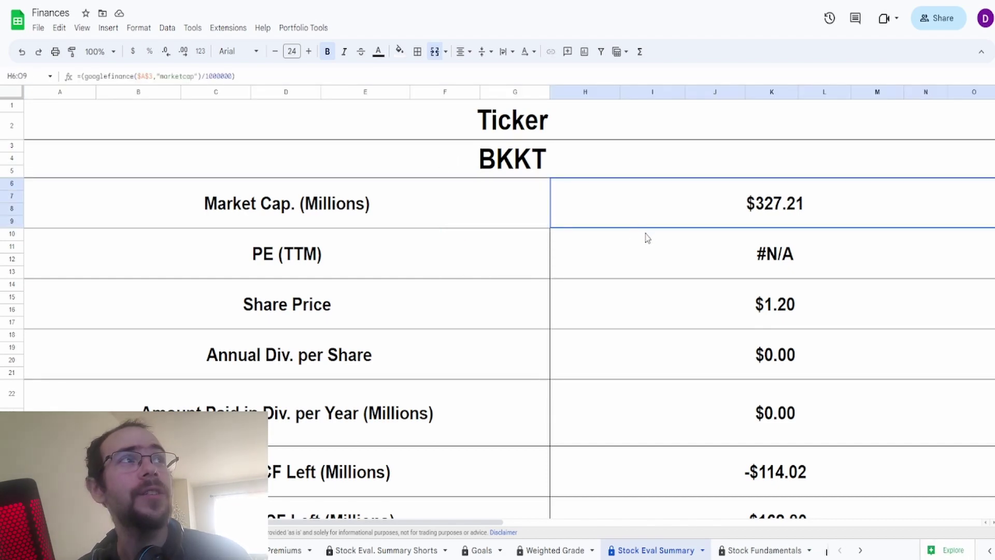
left_click(658, 250)
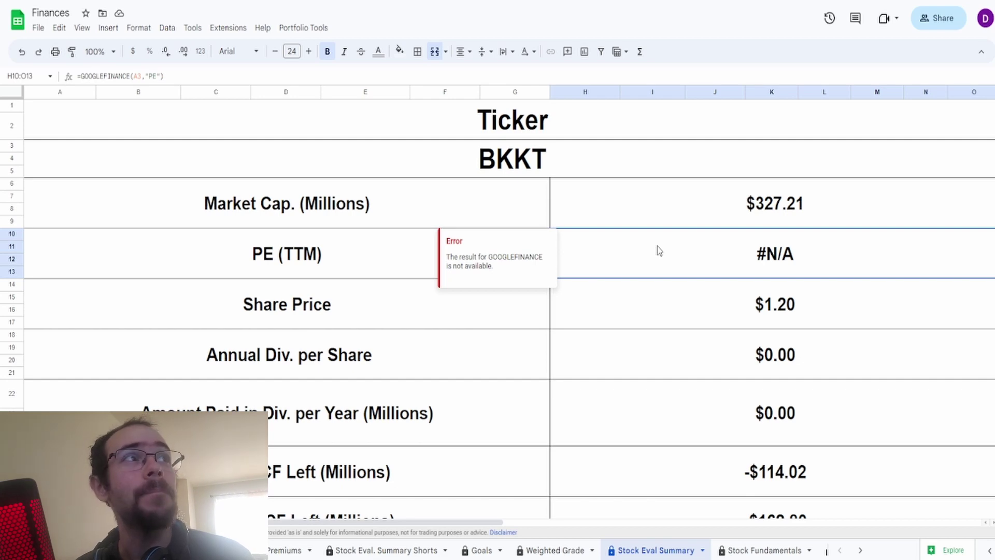
left_click(675, 306)
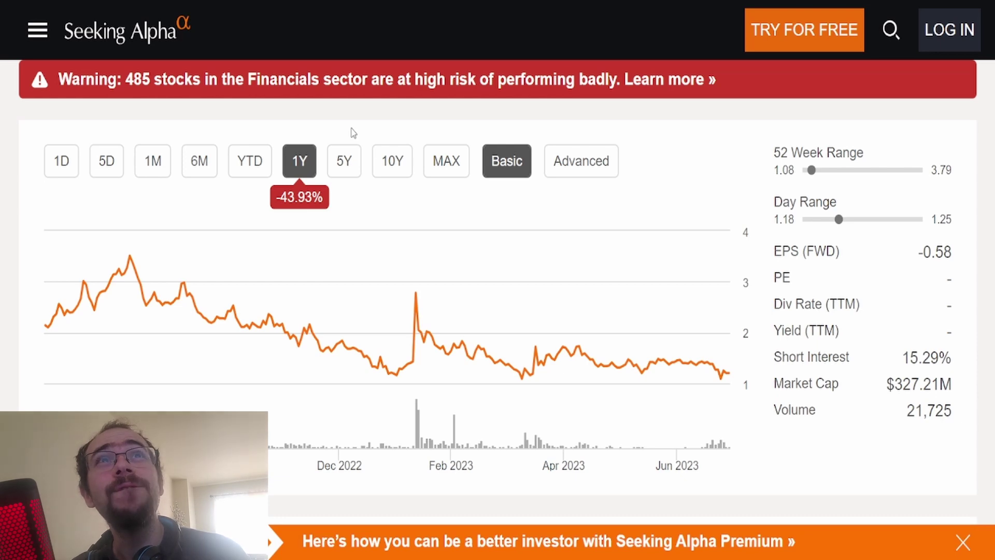
- Examine Bakkt's Seeking Alpha price chart for the YTD and 5Y periods, highlighting both ends of the 52-week range
left_click(270, 157)
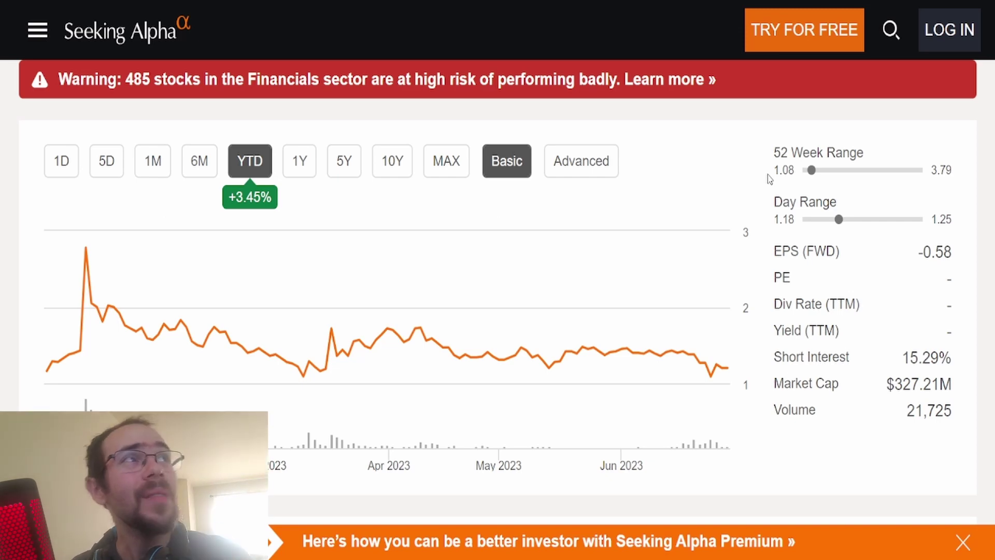
left_click_drag(801, 174, 773, 170)
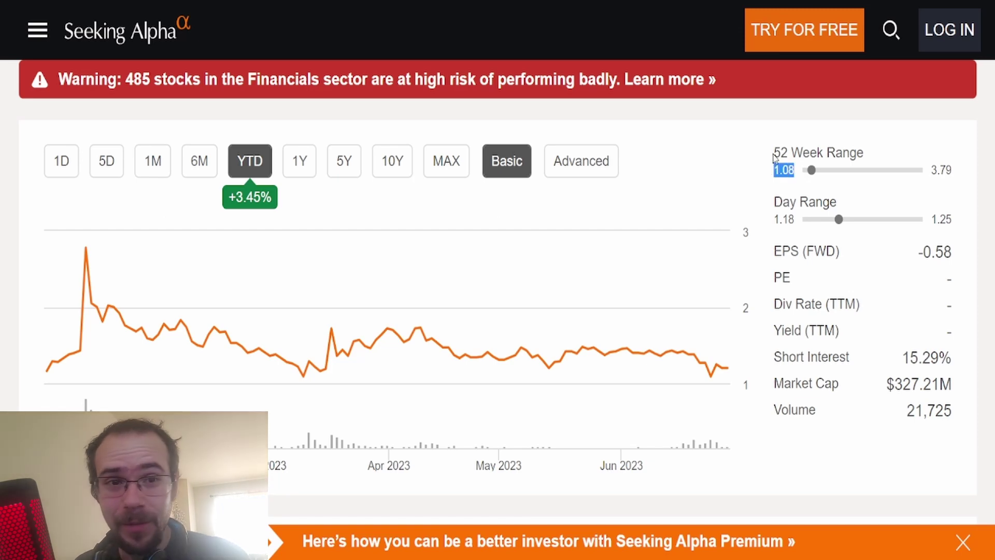
left_click_drag(931, 170, 954, 171)
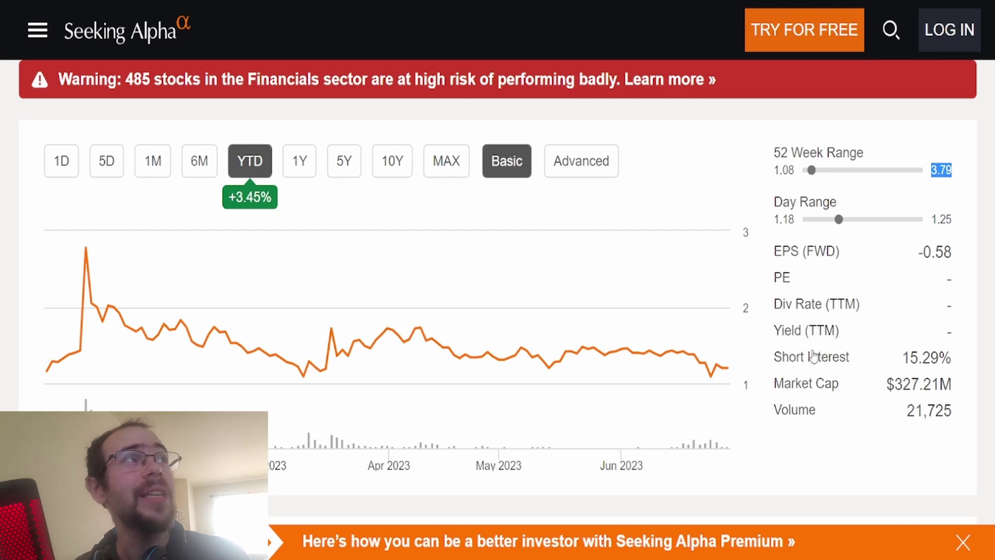
mouse_move(805, 363)
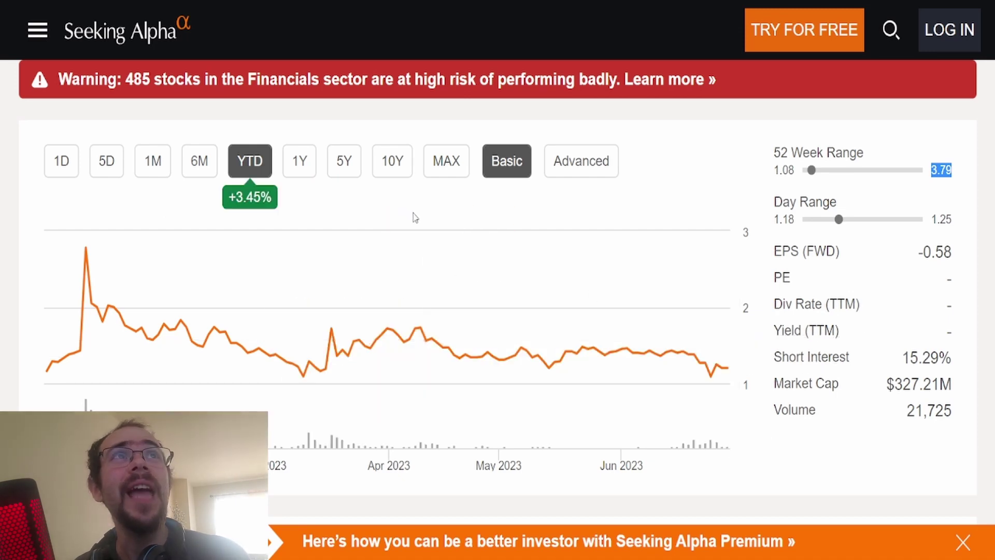
left_click(355, 167)
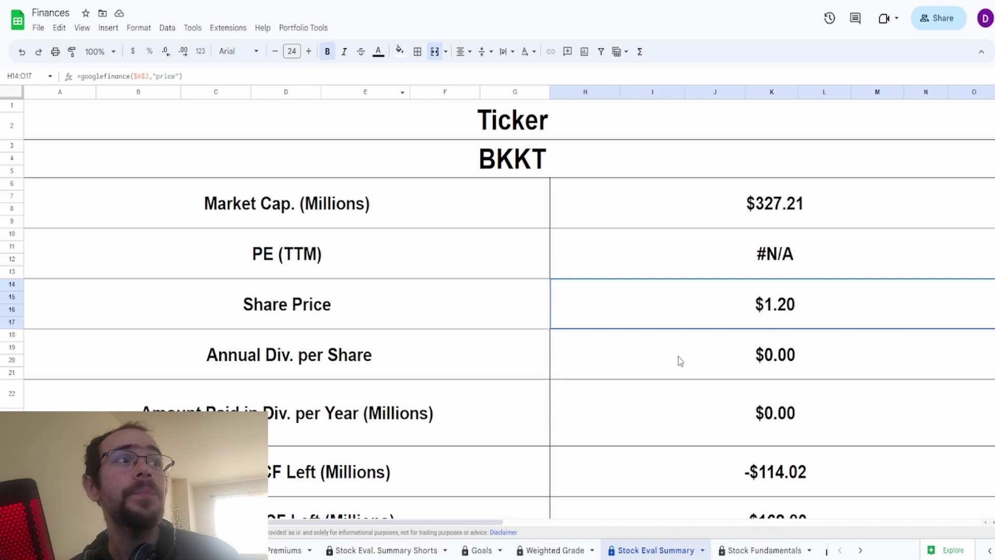
- Review BKKT's annual dividend per share and both rows of free cash flow left in the Stock Eval Summary
left_click(681, 361)
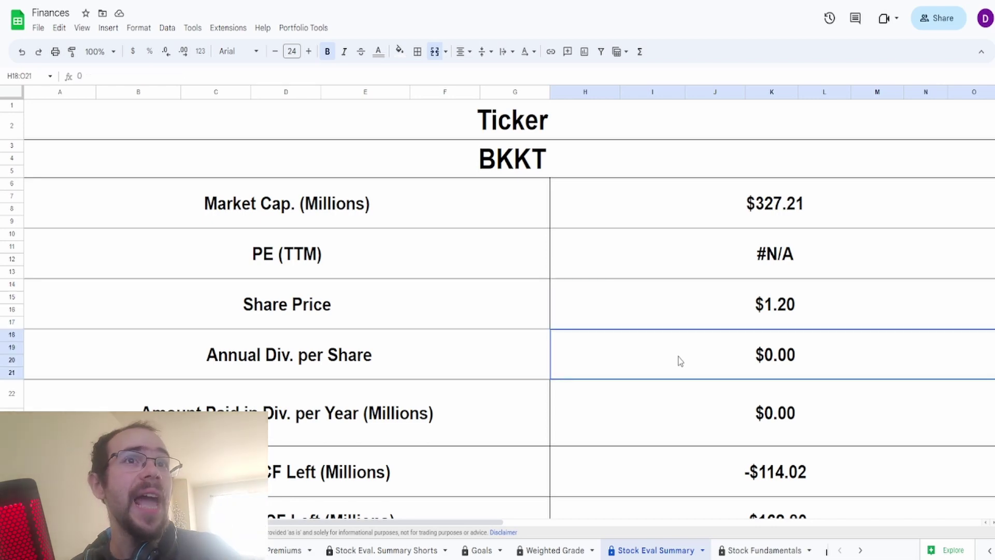
scroll(680, 361, "down", 1)
scroll(681, 362, "down", 1)
left_click_drag(682, 422, 689, 456)
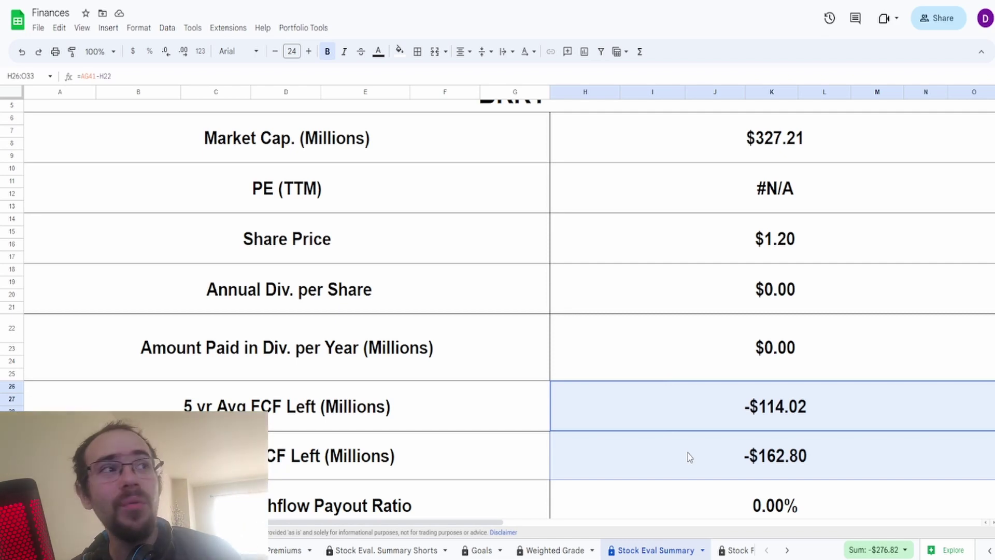
left_click(690, 457)
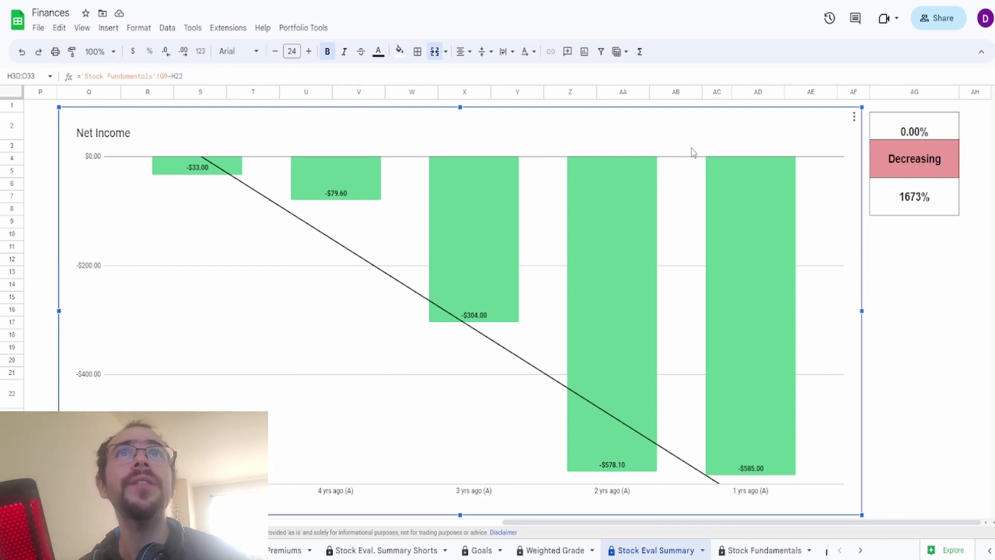
- Examine the Net Income chart and its adjacent rate cells, and bring the Free Cash Flow chart into view
mouse_move(172, 178)
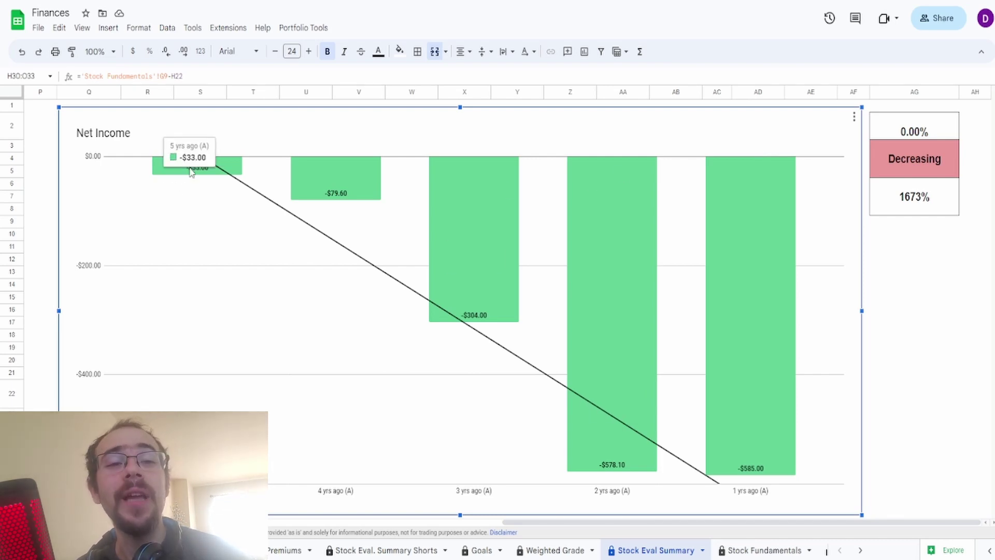
mouse_move(754, 379)
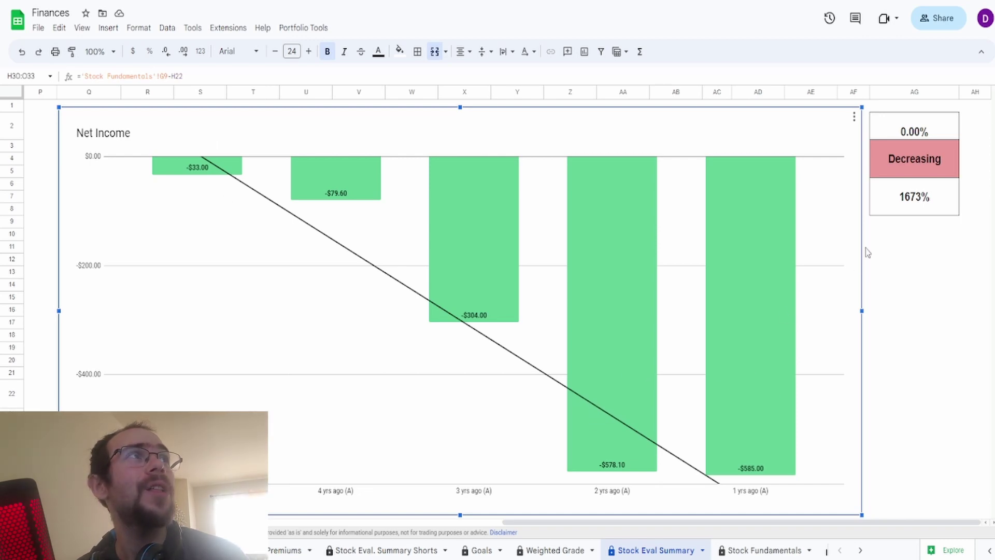
left_click(913, 209)
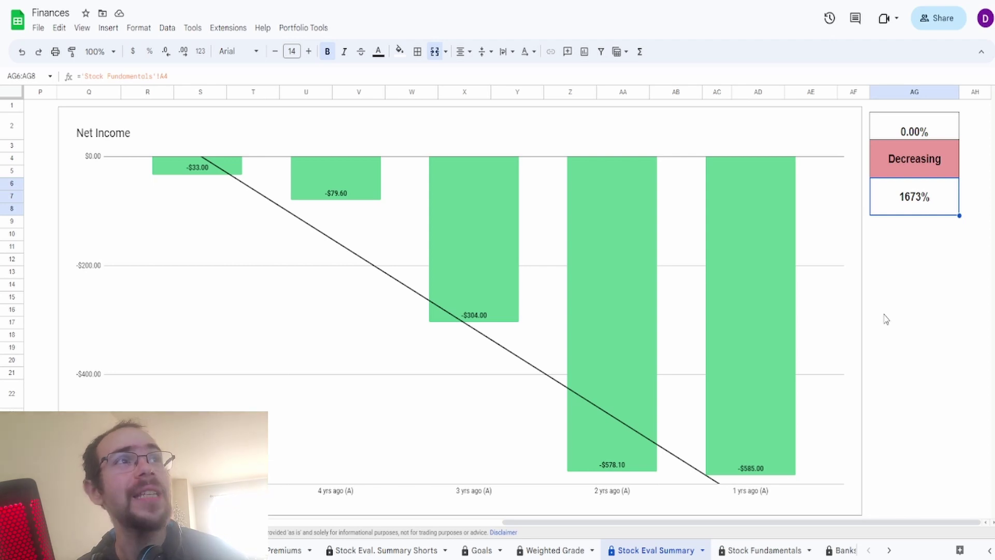
left_click(940, 132)
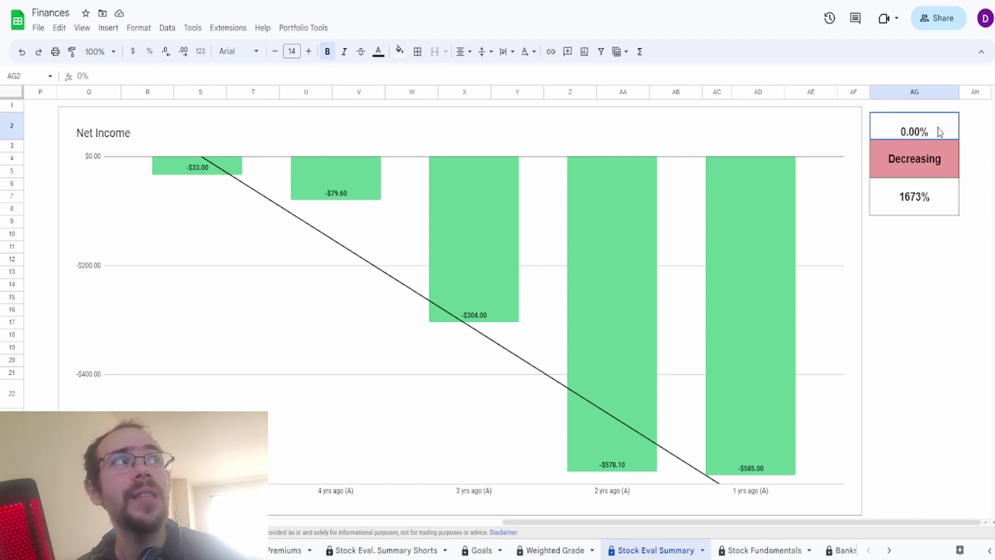
scroll(880, 350, "down", 8)
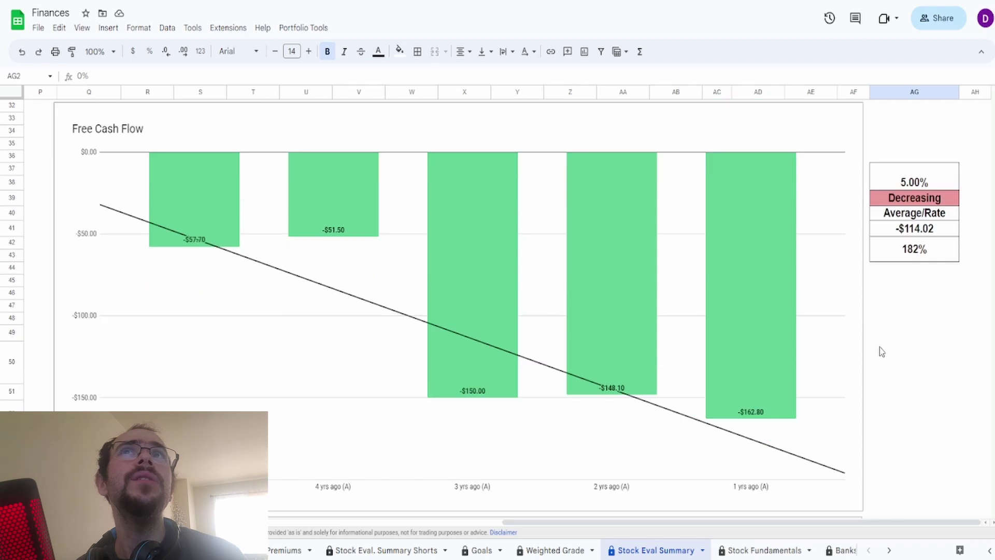
- Examine the Free Cash Flow chart's oldest and latest years along with its adjacent rate, average and percentage score cells
scroll(881, 352, "down", 1)
left_click(762, 369)
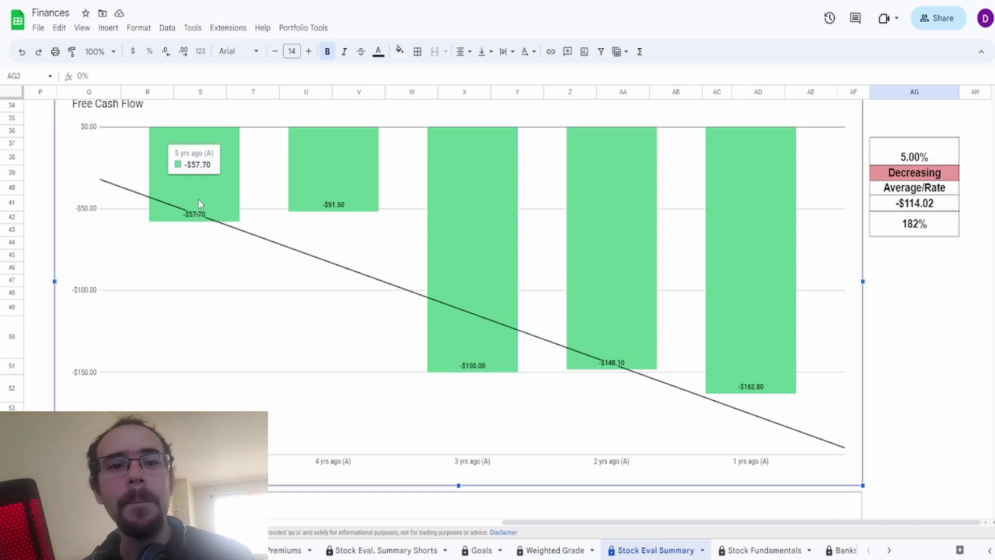
mouse_move(734, 299)
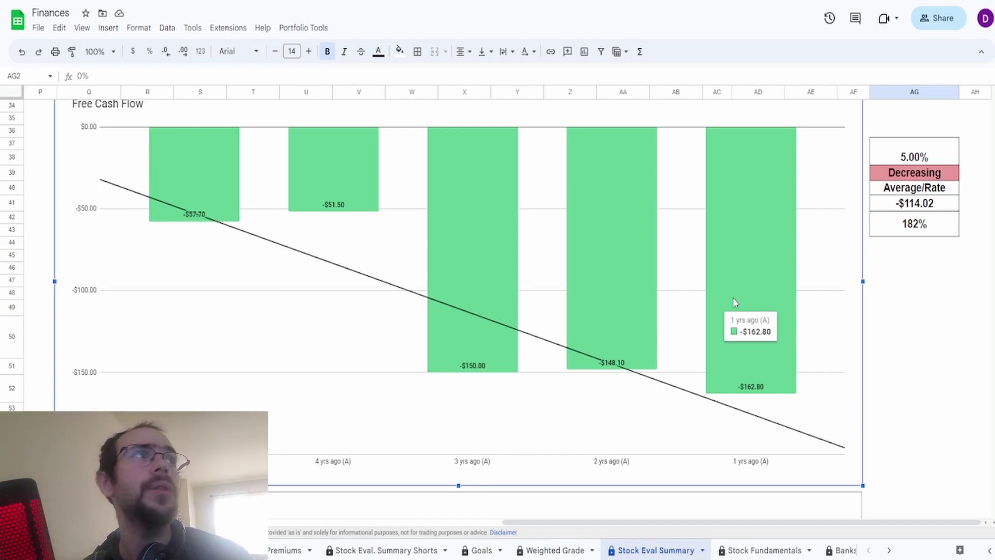
left_click(901, 233)
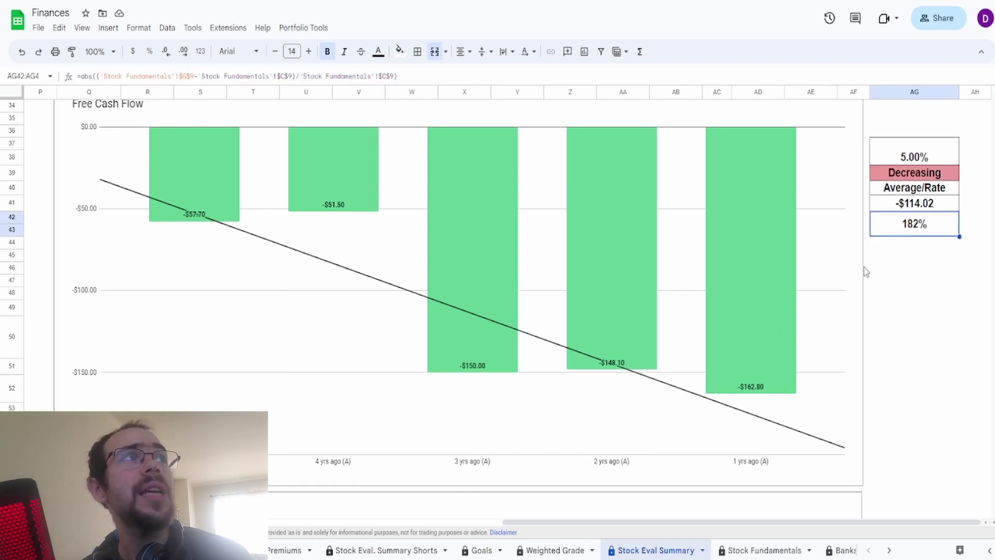
left_click(892, 208)
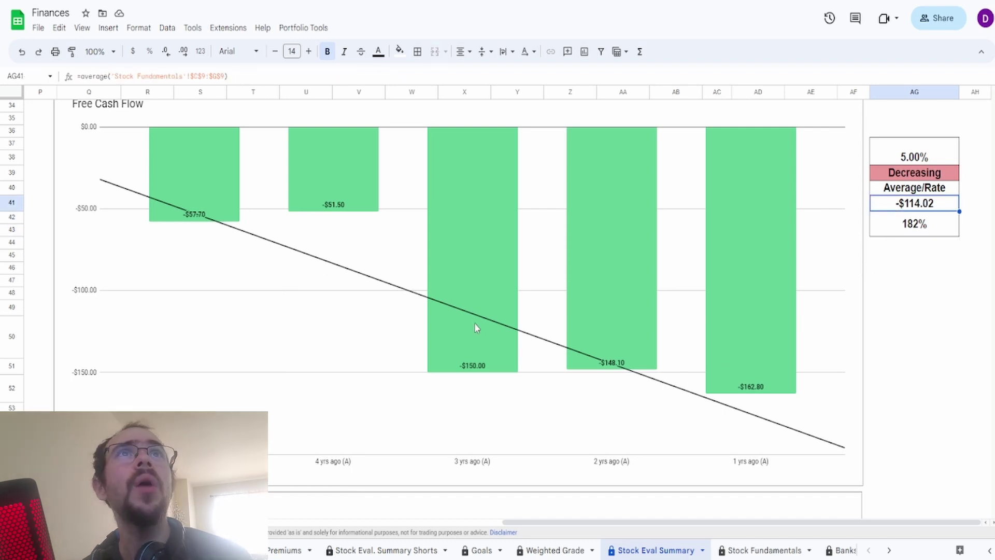
left_click(202, 205)
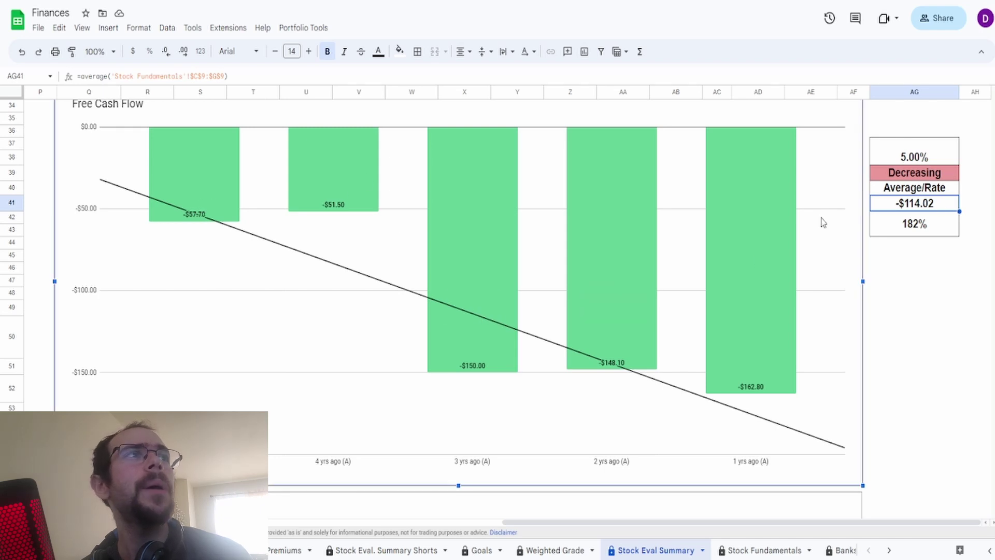
left_click(902, 162)
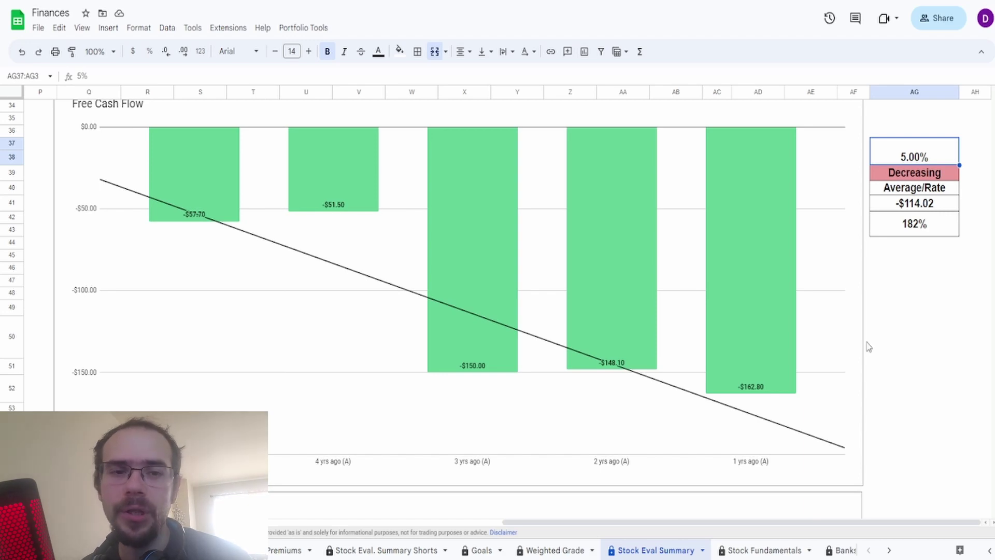
- Examine the Revenue chart from the bar of 5 years ago to the bar of 1 year ago
scroll(861, 350, "down", 8)
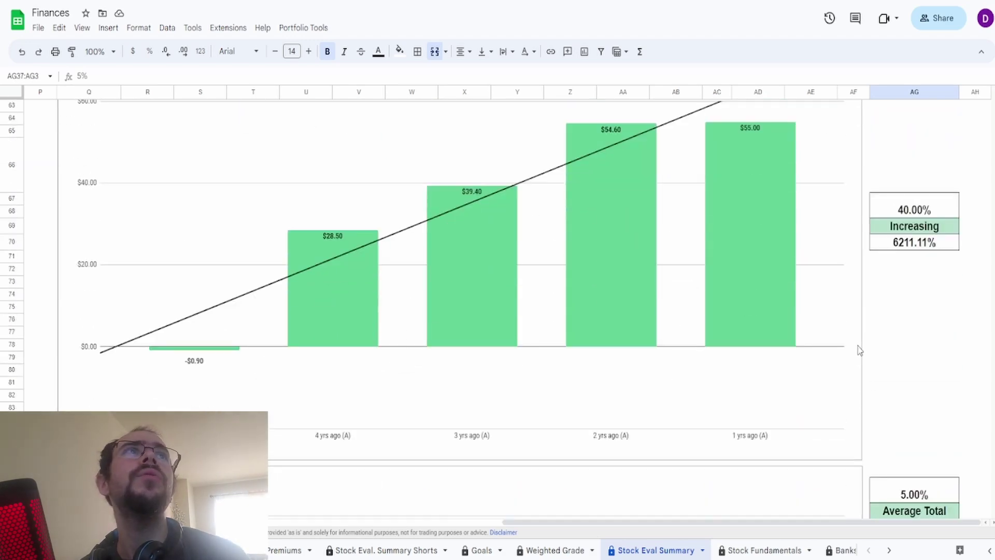
scroll(860, 350, "up", 1)
left_click(611, 304)
scroll(611, 304, "left", 1)
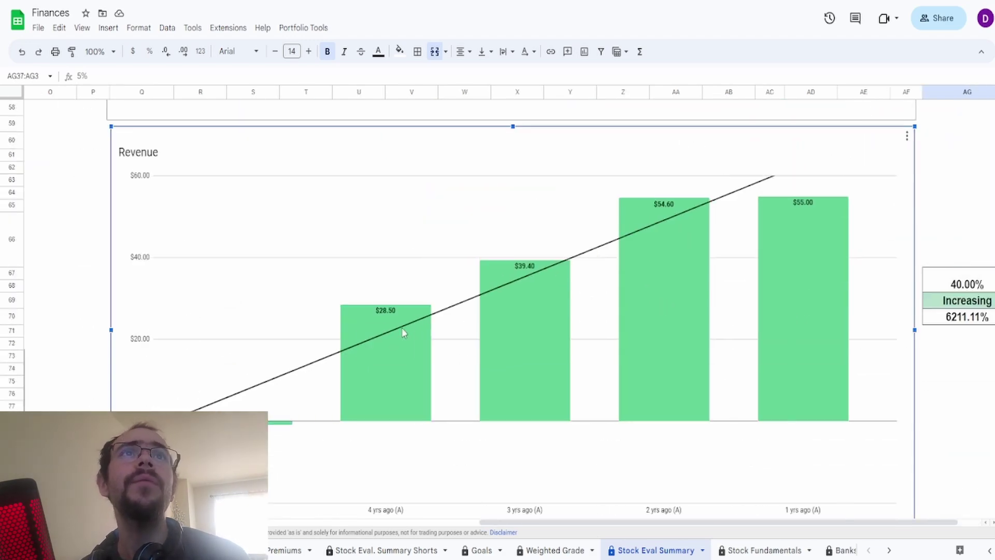
scroll(783, 523, "right", 1)
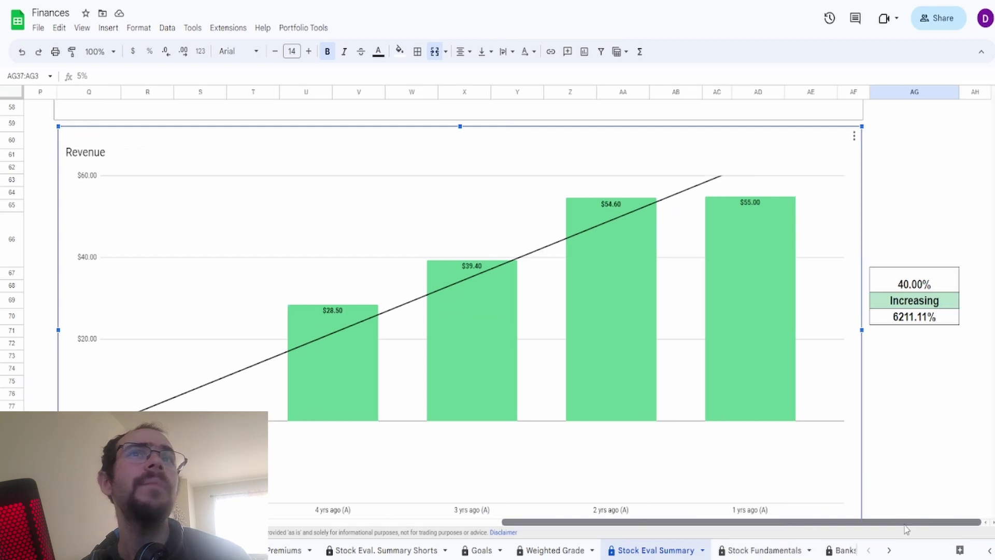
scroll(809, 482, "down", 1)
mouse_move(200, 408)
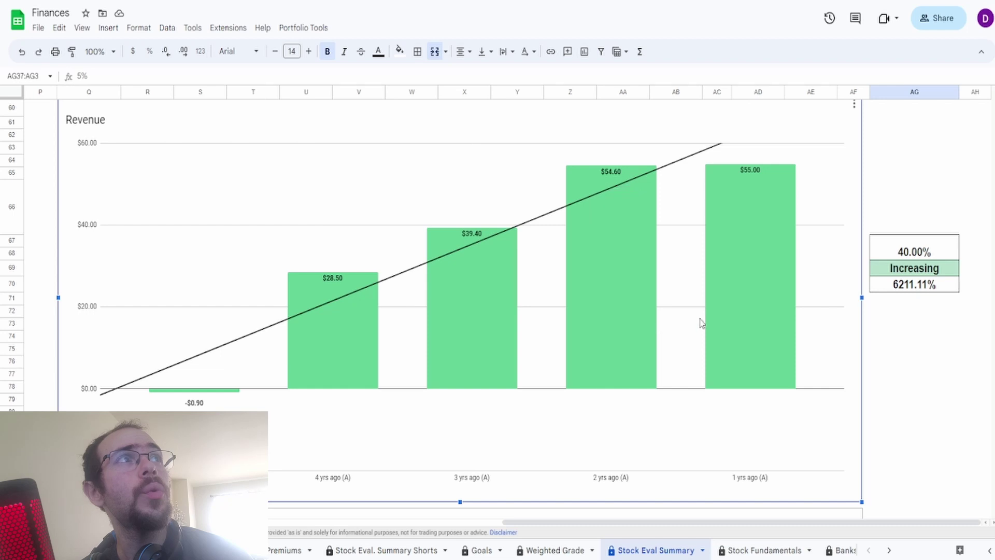
mouse_move(754, 314)
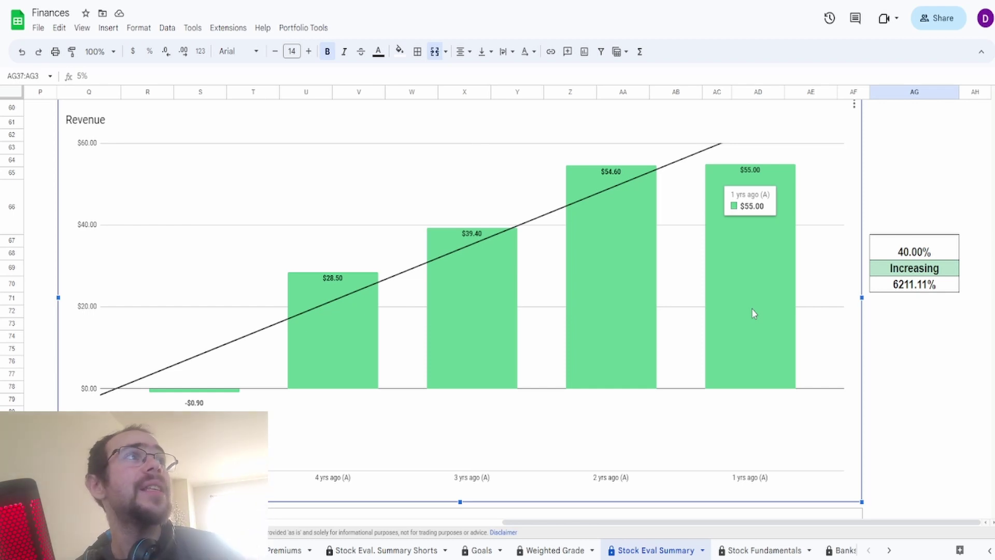
- Review the Revenue growth rate and percentage score cells against the chart's yearly bars
left_click(907, 290)
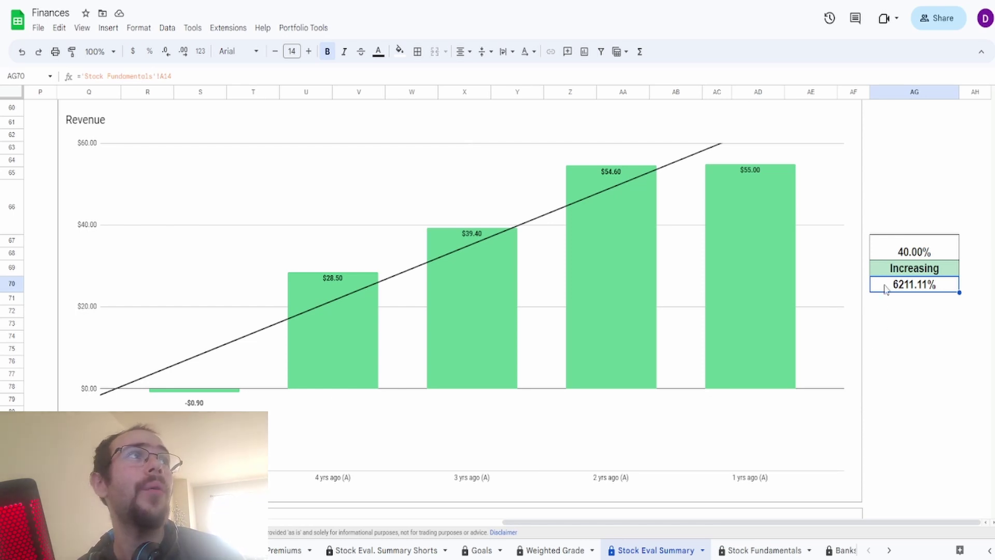
left_click(902, 257)
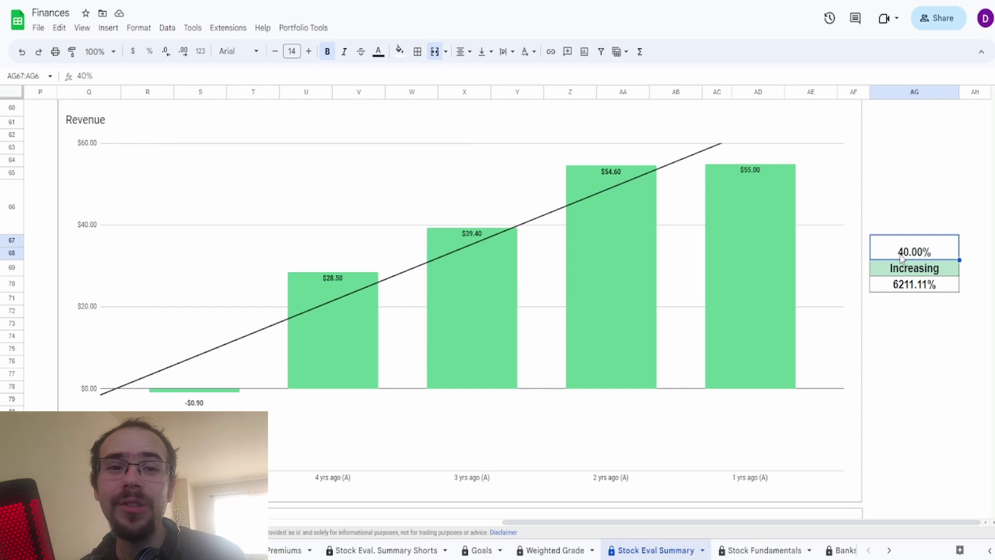
left_click(442, 331)
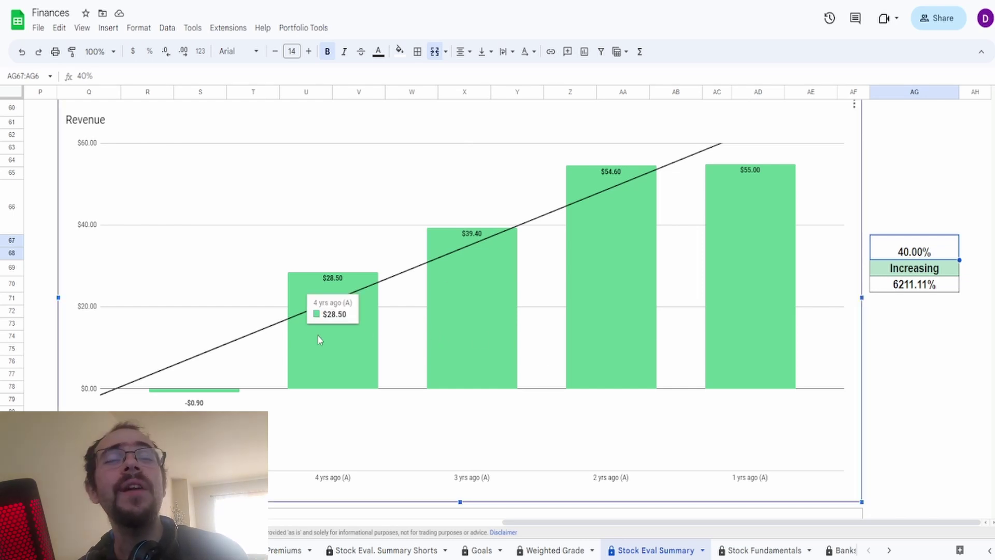
mouse_move(437, 313)
mouse_move(731, 291)
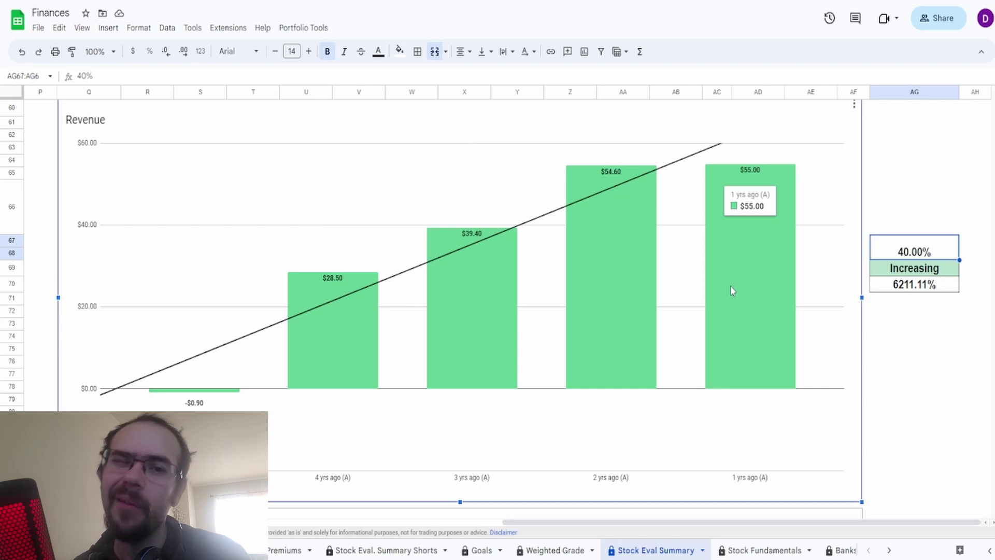
- Examine the Total Assets-Total Liabilities chart and its average assets, average liabilities, difference and percentage score cells
scroll(730, 288, "down", 8)
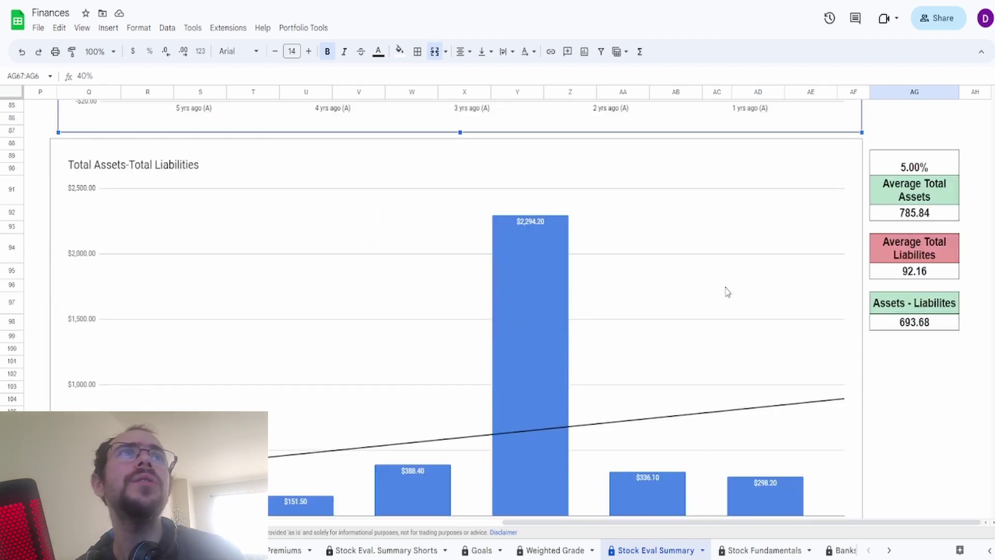
scroll(727, 292, "down", 1)
left_click(702, 304)
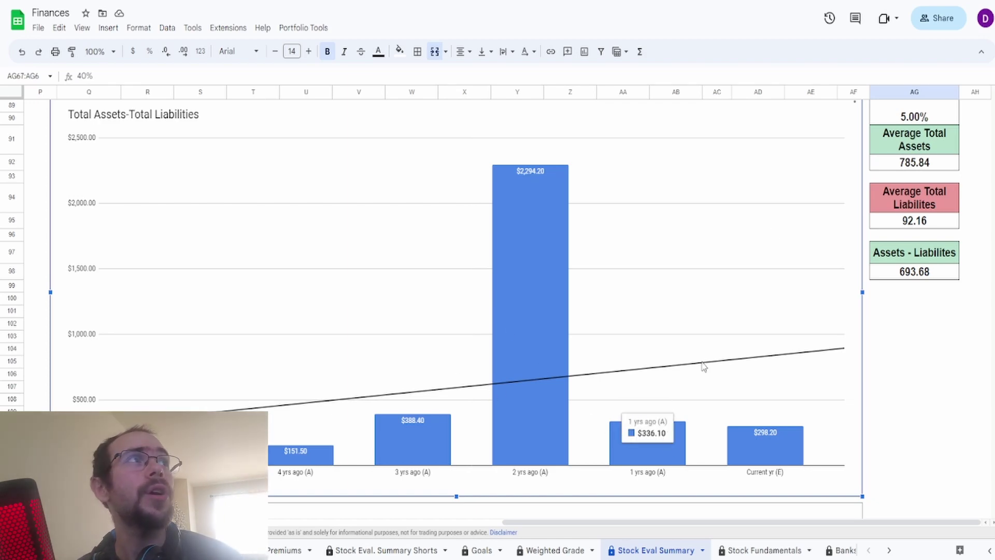
left_click(946, 161)
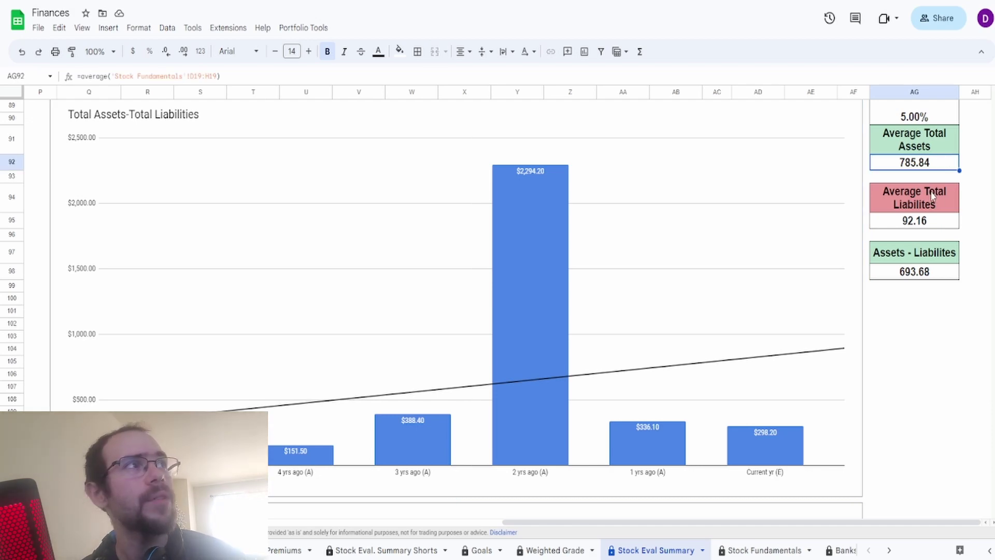
left_click(924, 220)
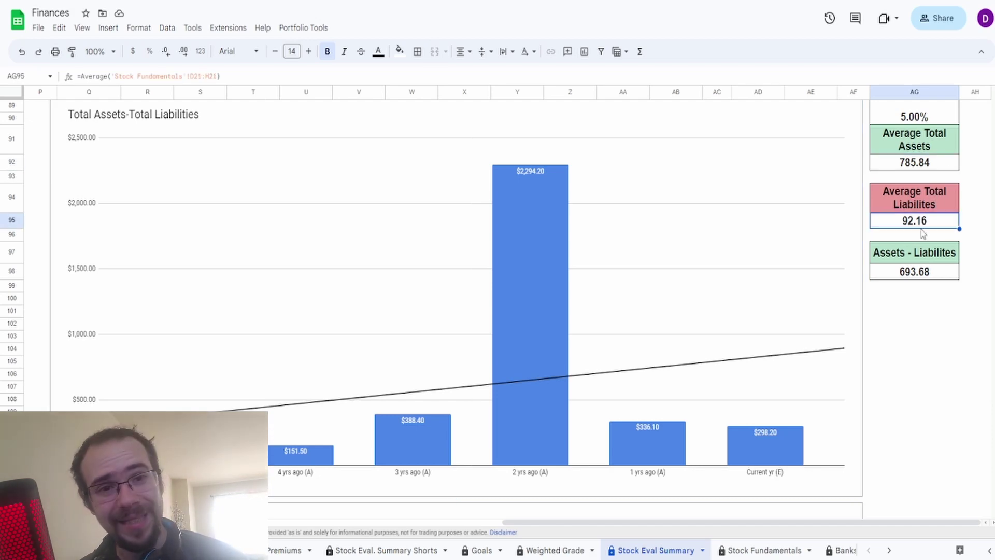
left_click(917, 273)
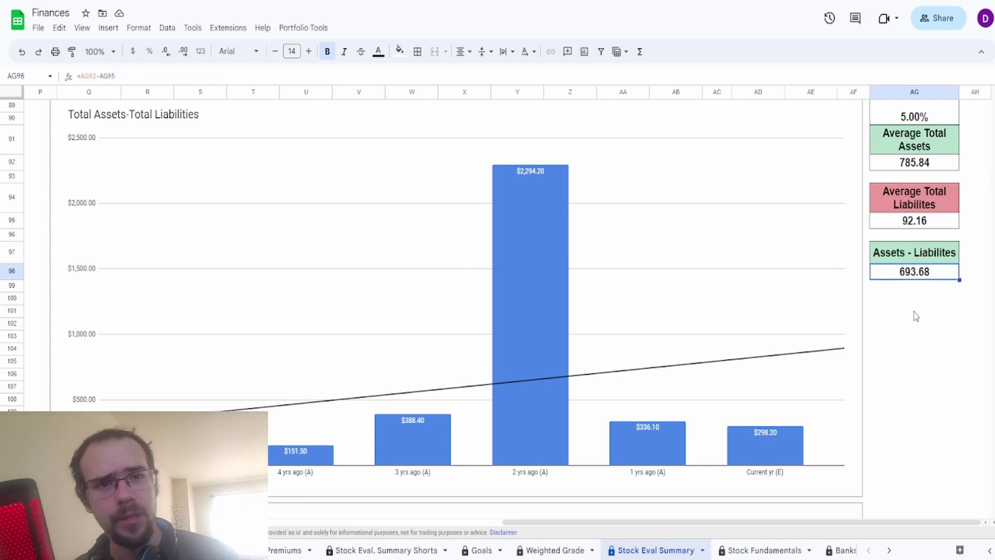
left_click(926, 121)
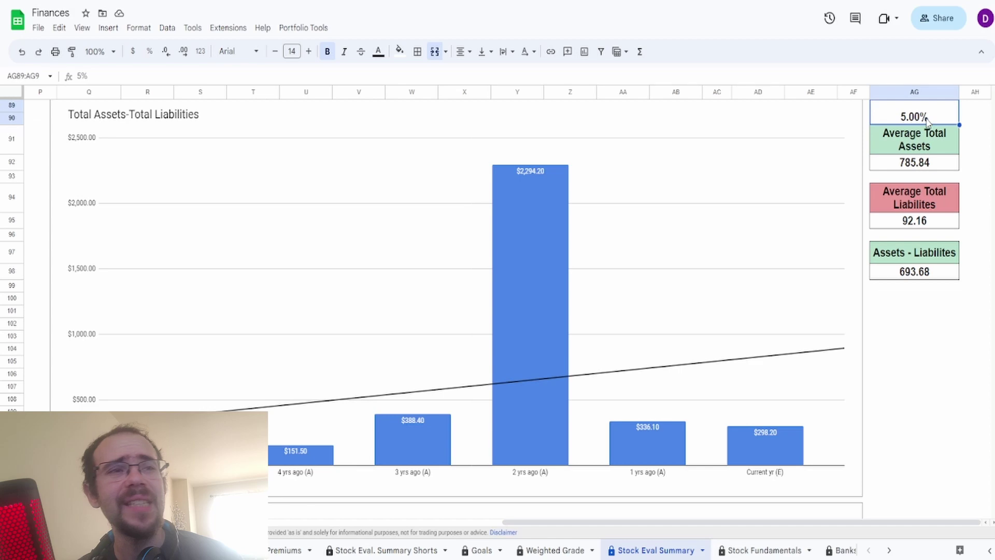
- Examine the Cashflow-Total Liabilities chart across the years and its Average Cashflow-Average Total Liabilities cell
scroll(902, 209, "down", 7)
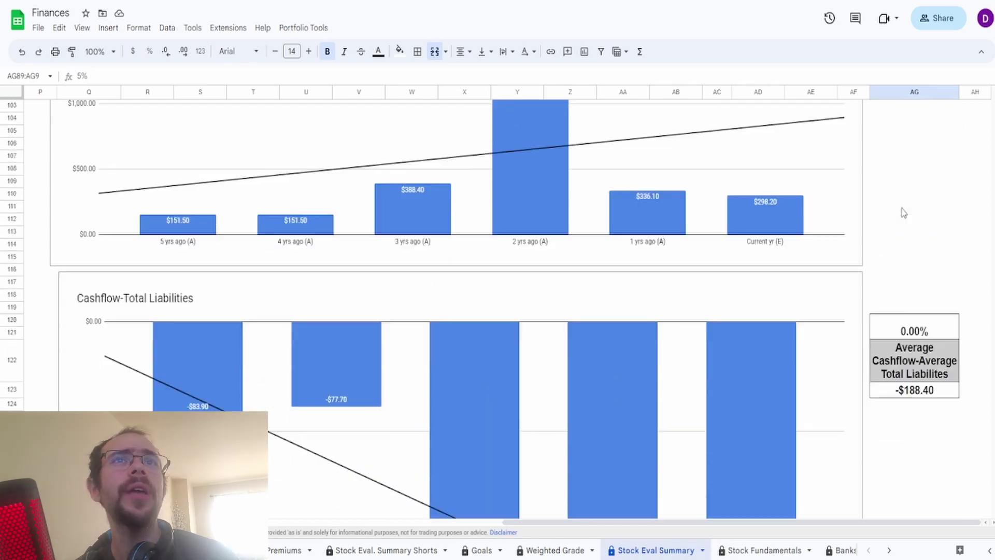
scroll(903, 212, "down", 2)
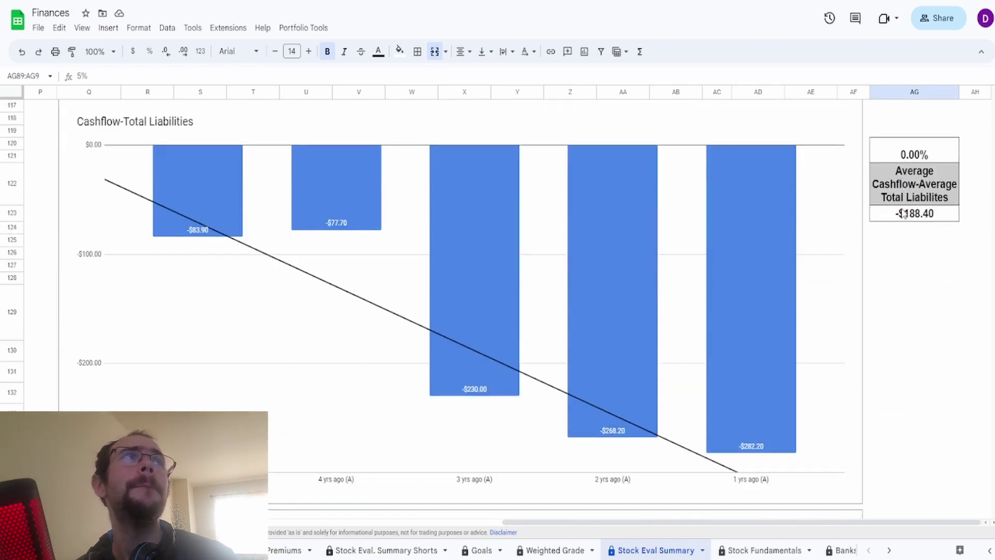
left_click(760, 193)
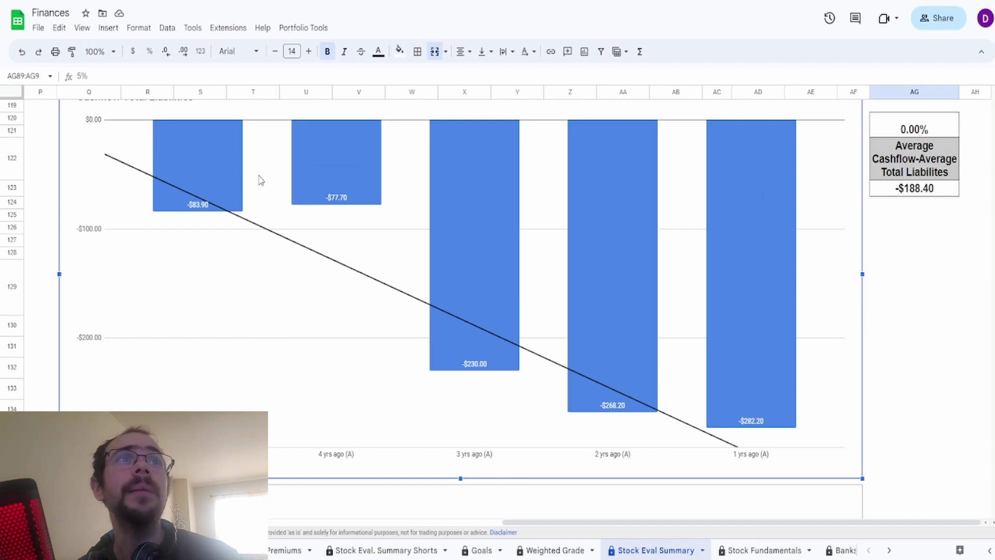
mouse_move(225, 178)
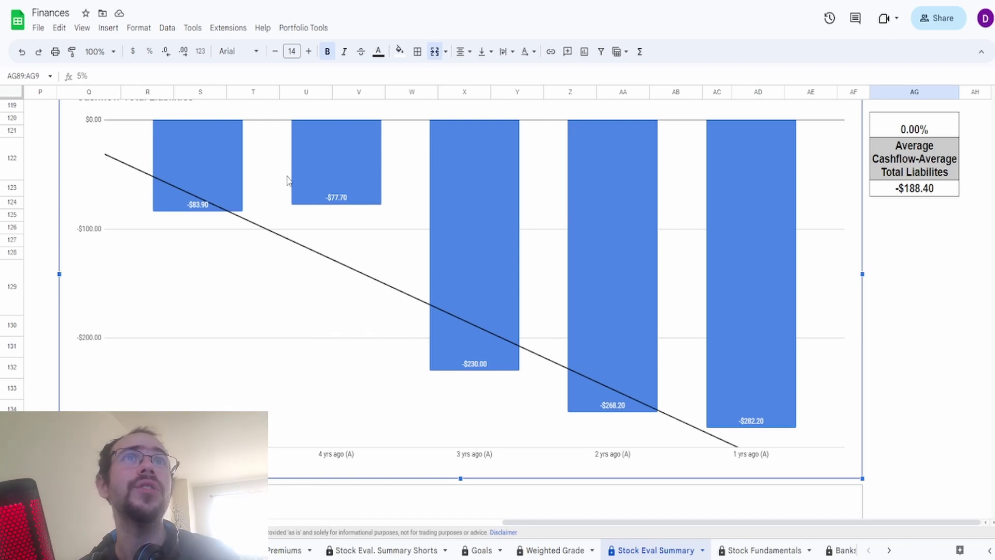
mouse_move(293, 179)
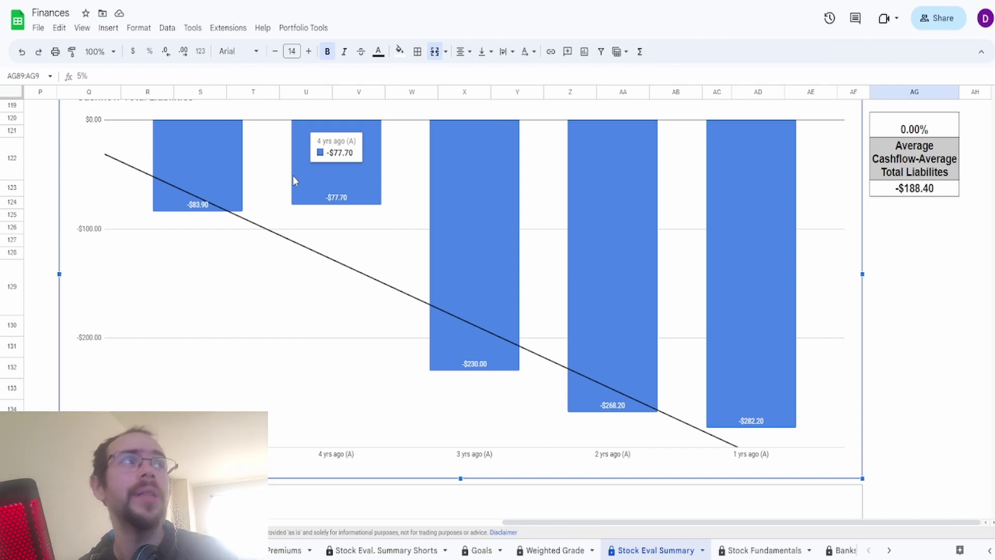
mouse_move(741, 382)
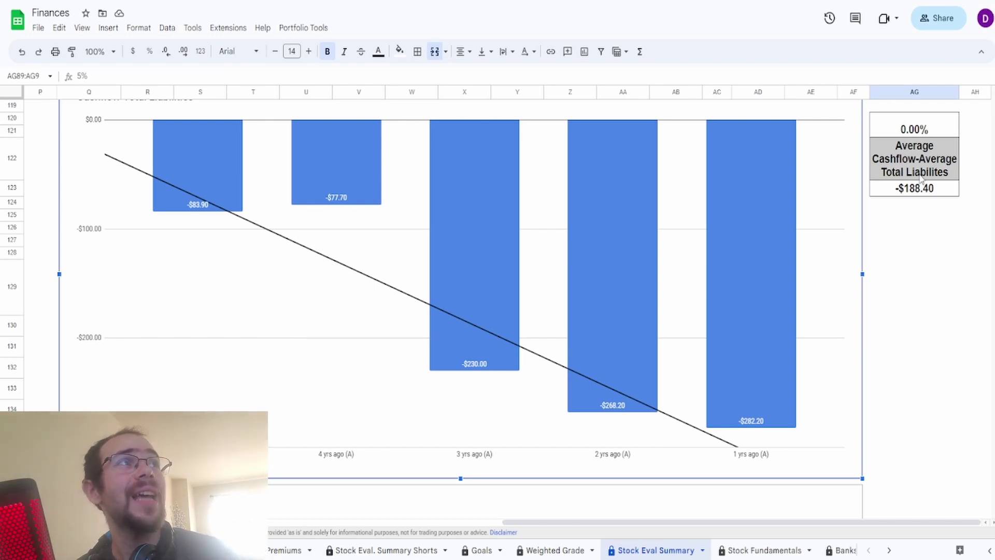
left_click(912, 195)
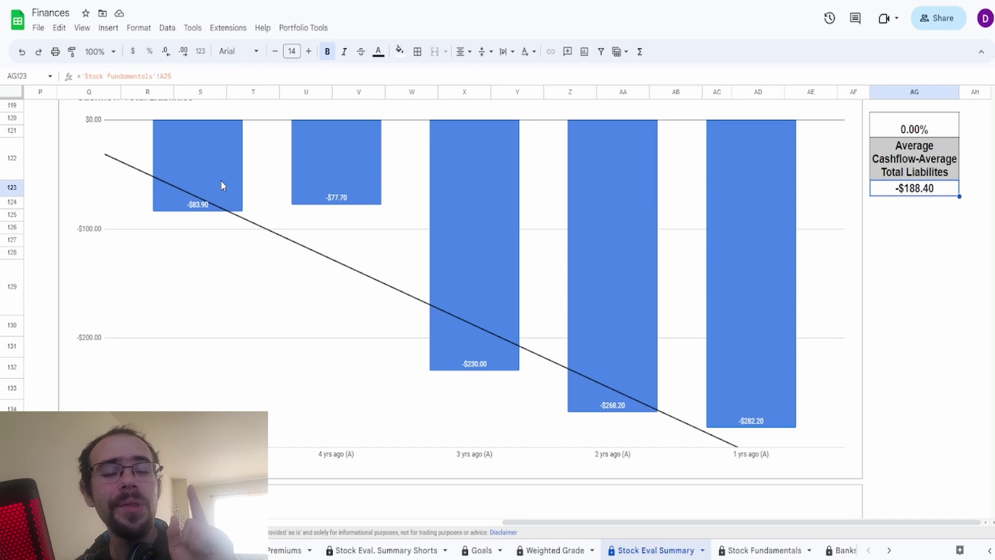
- Set the percentage score above Average Cashflow-Average Total Liabilities to 5%
left_click(929, 135)
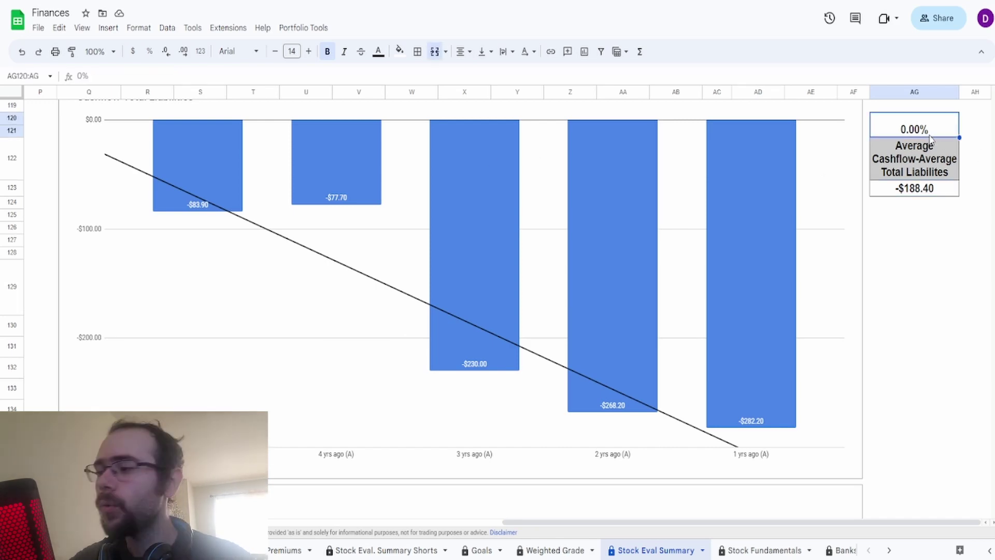
type("5")
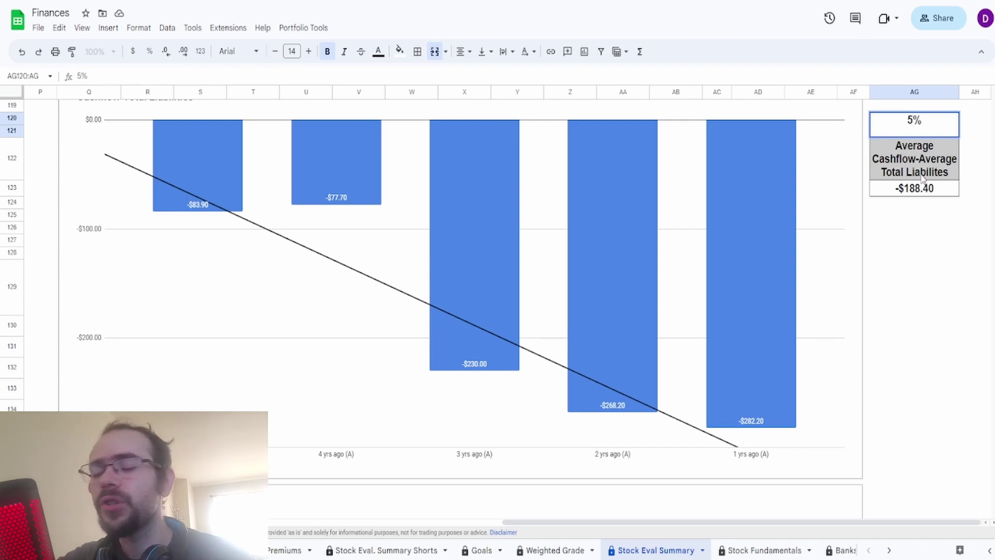
key("Return")
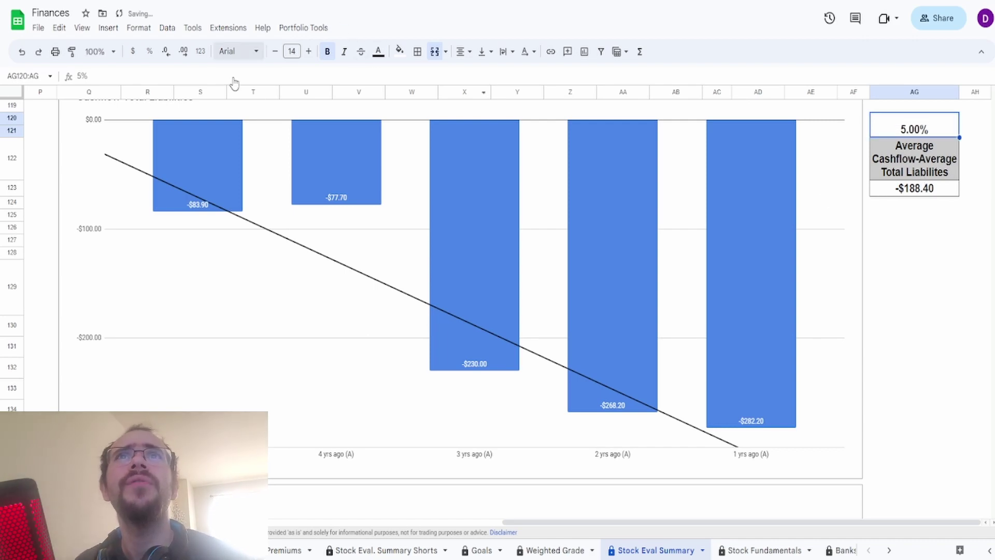
- Examine the Shares Outstanding chart from 5 years ago through the current-year estimate
scroll(511, 347, "down", 5)
scroll(517, 340, "down", 2)
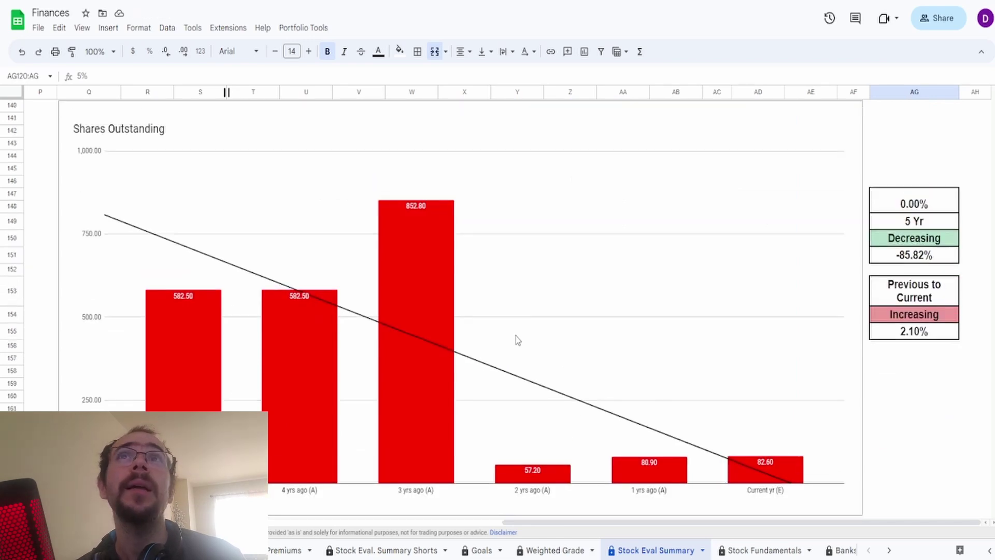
scroll(516, 339, "up", 1)
left_click(516, 339)
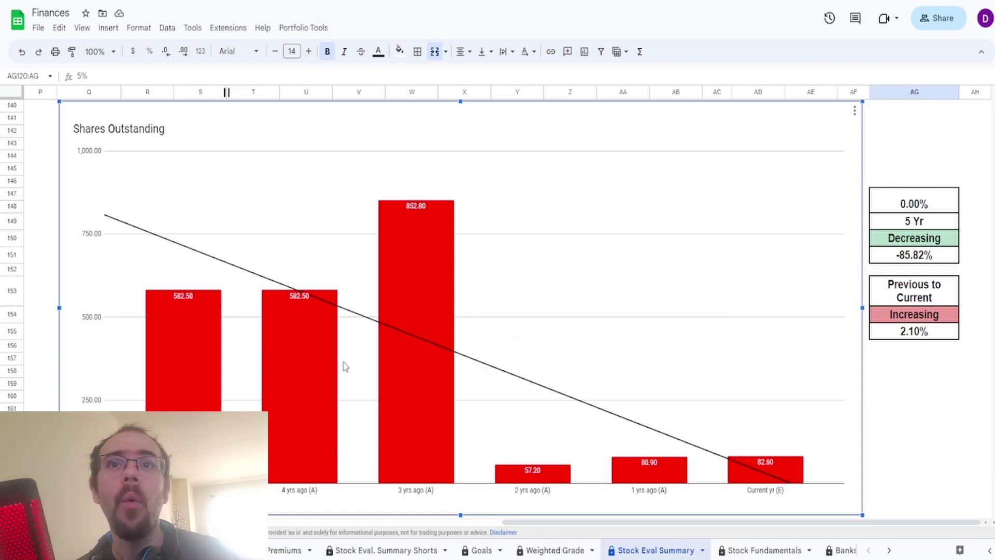
mouse_move(206, 404)
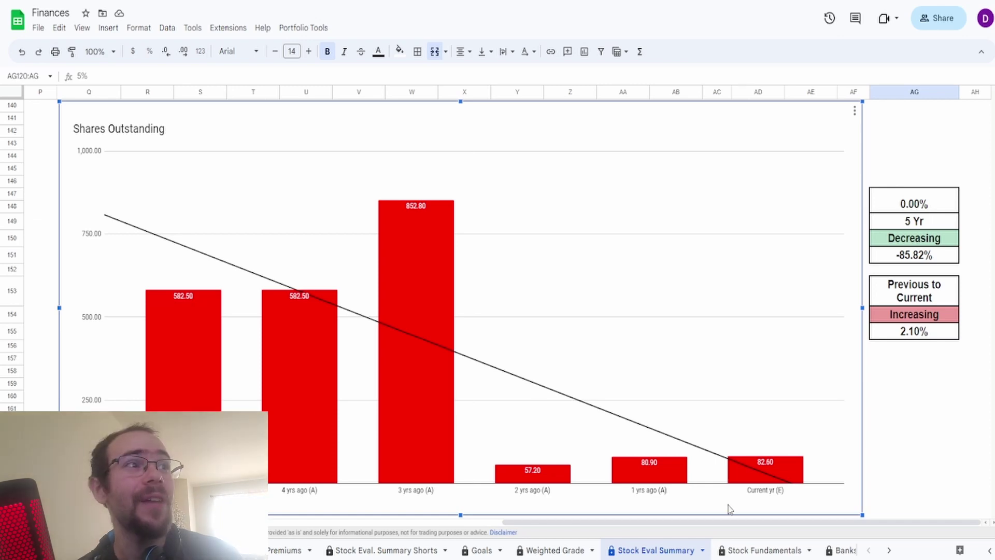
mouse_move(765, 470)
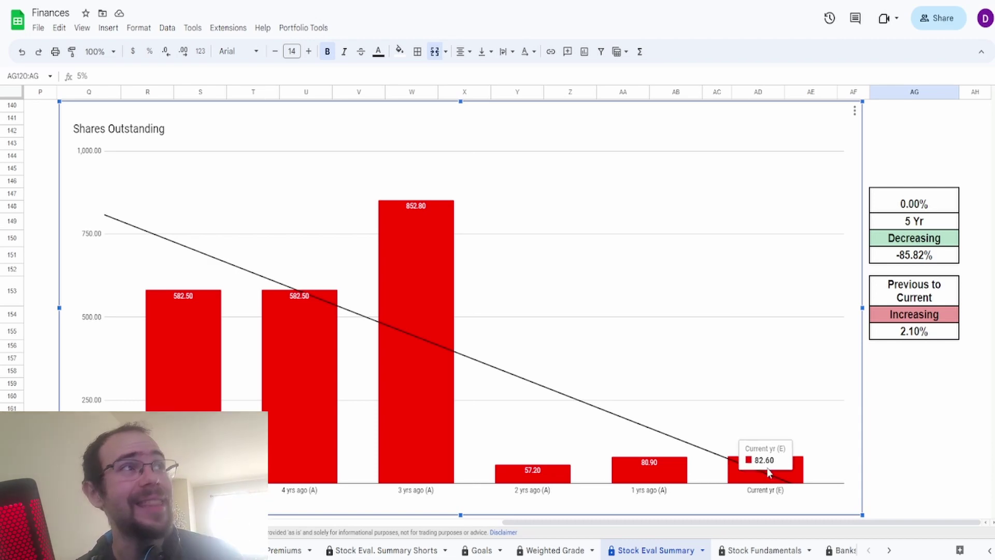
- Examine the 5-year and previous-to-current change cells beside the Shares Outstanding chart, comparing them with the yearly bars
left_click(940, 258)
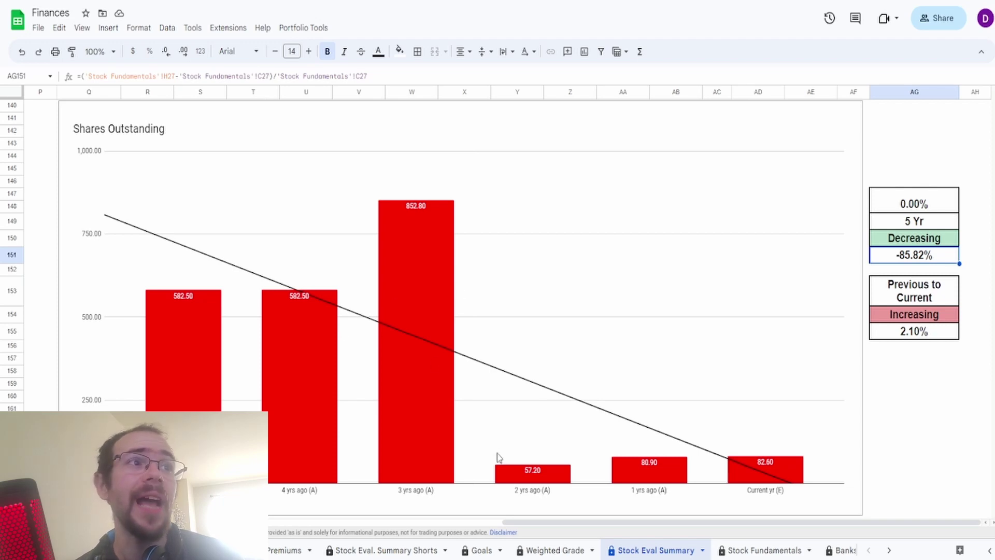
left_click(515, 469)
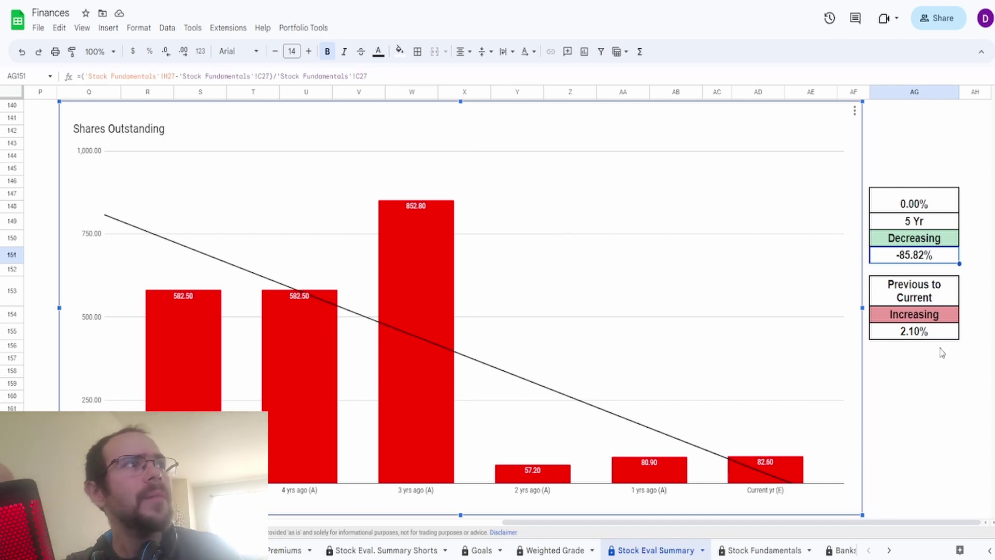
mouse_move(800, 474)
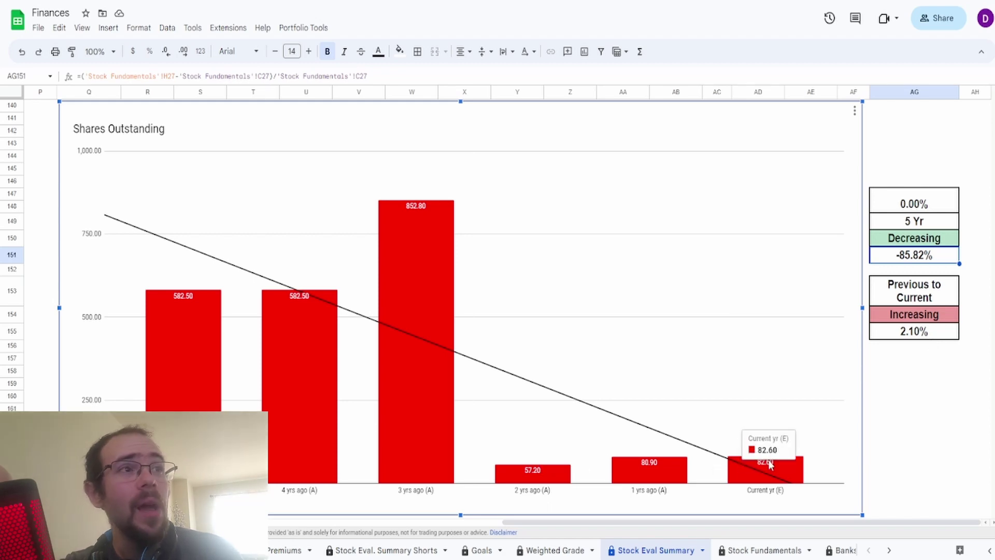
left_click(920, 320)
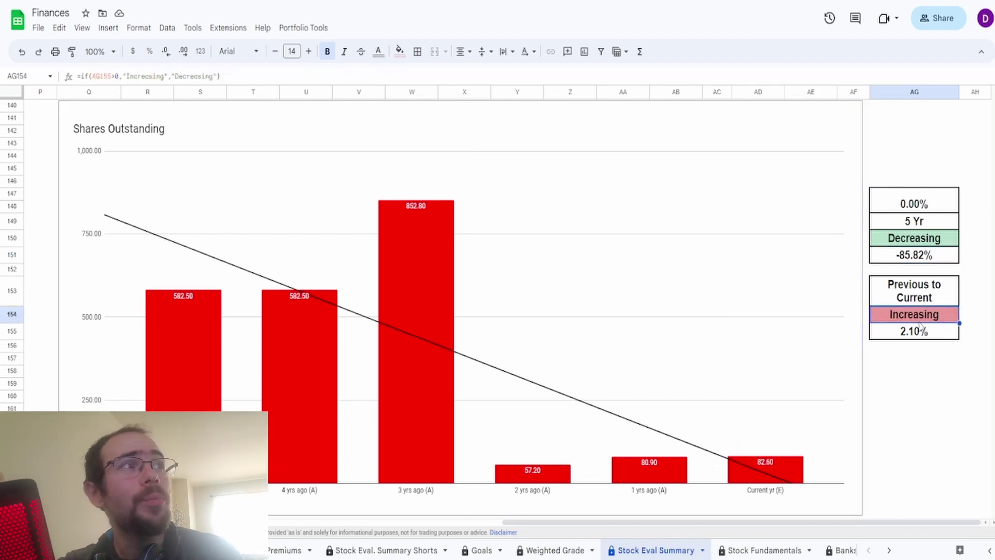
left_click(922, 333)
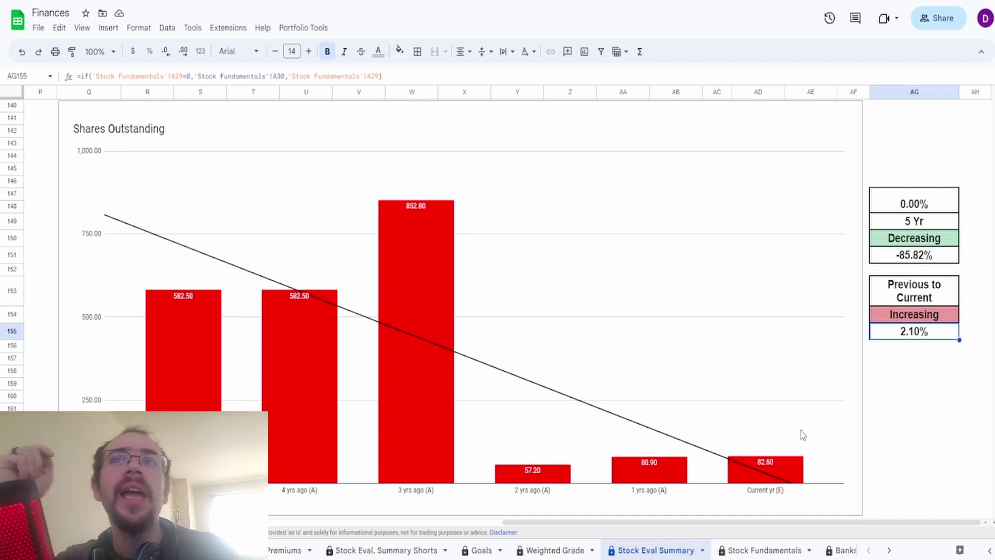
- Examine the Cash and Equivalent chart's current-year bar and the Average Cash cell
scroll(809, 433, "down", 7)
scroll(803, 415, "down", 2)
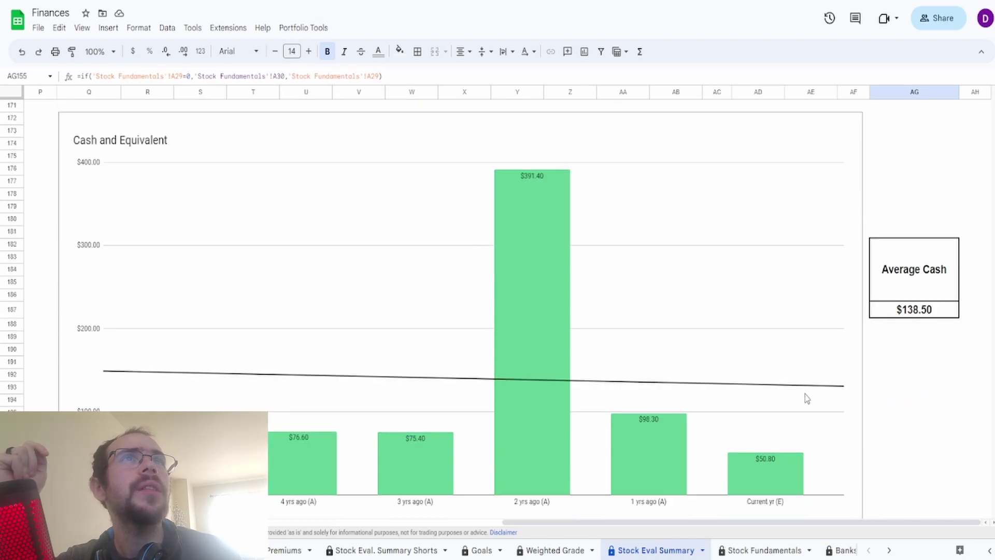
left_click(789, 445)
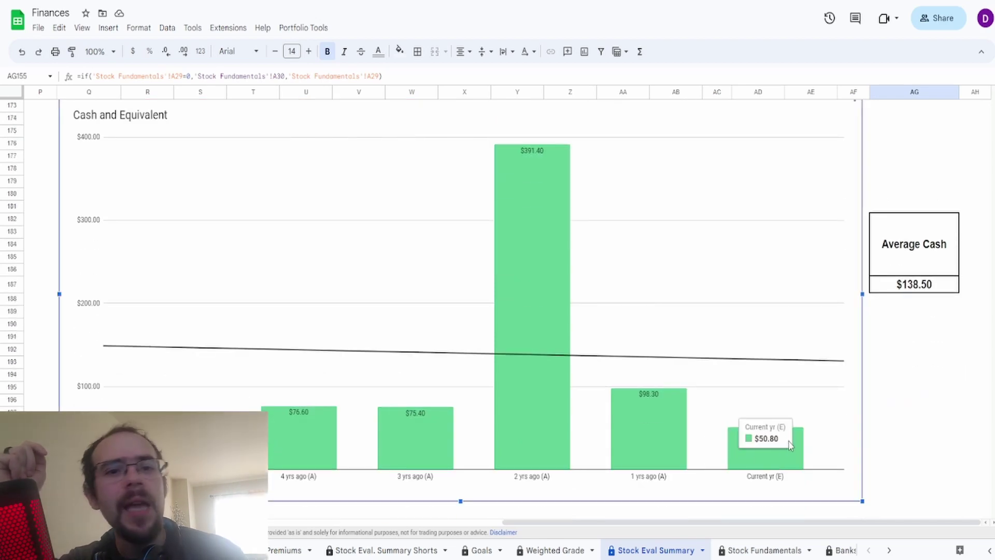
left_click(903, 287)
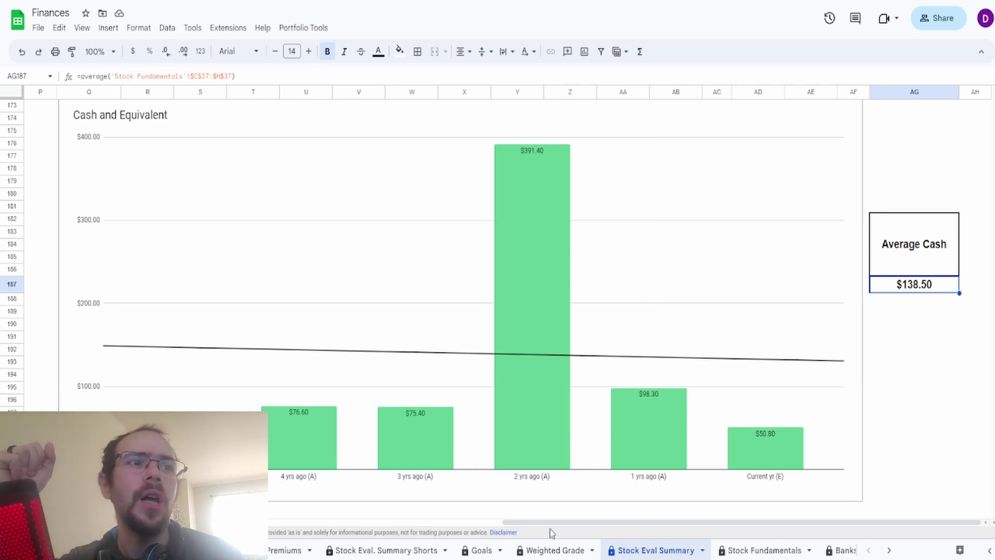
- Review the category grades and the Total Grade on the Weighted Grade sheet
left_click(553, 550)
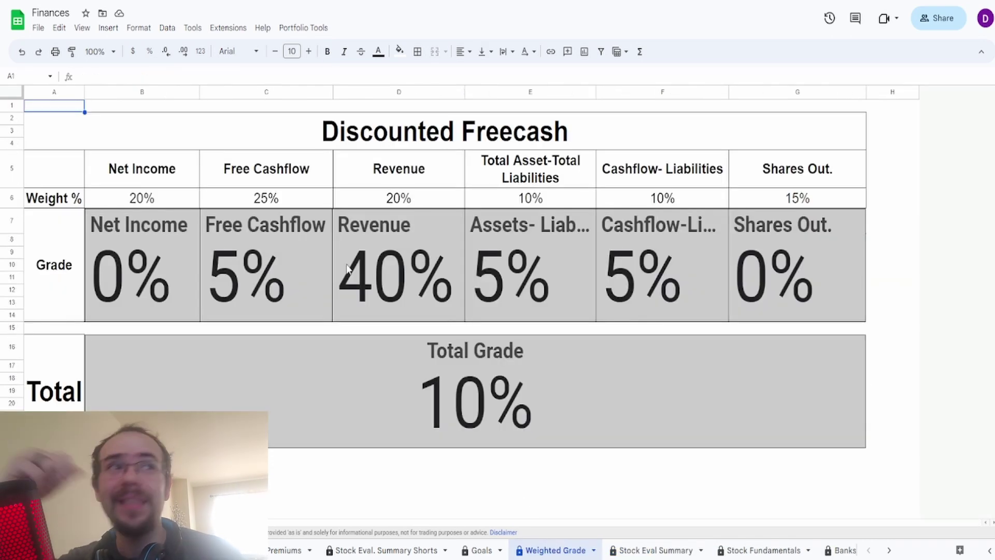
left_click(156, 285)
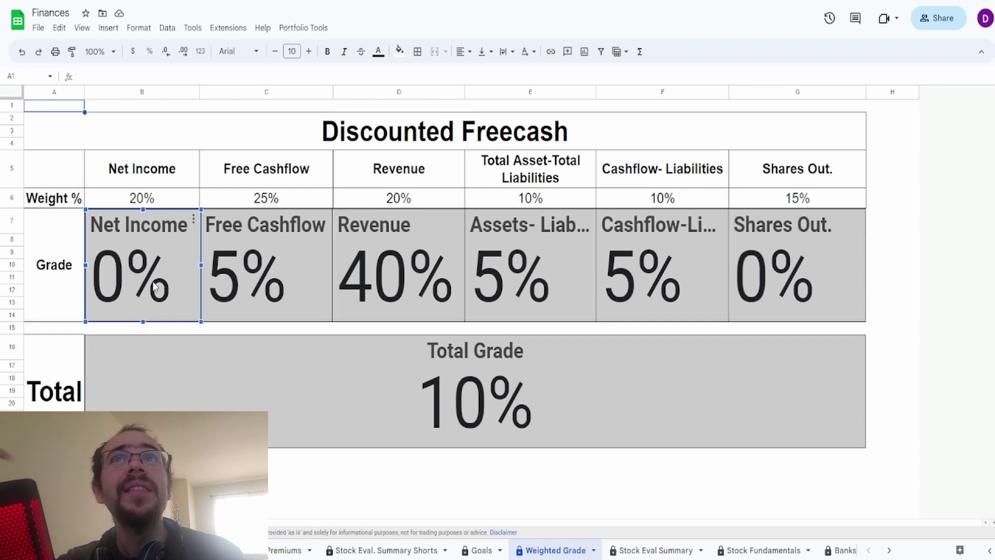
left_click(412, 248)
left_click(534, 264)
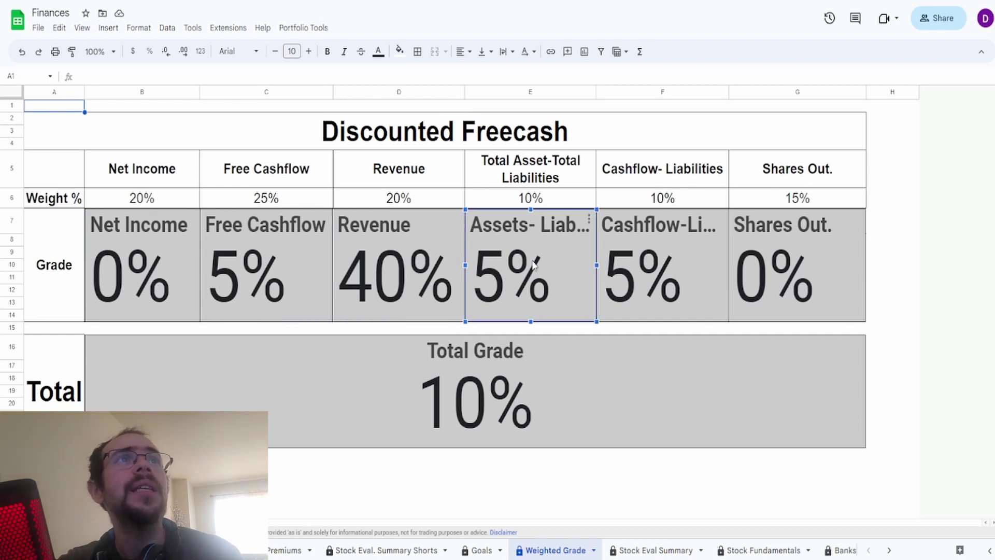
left_click(640, 274)
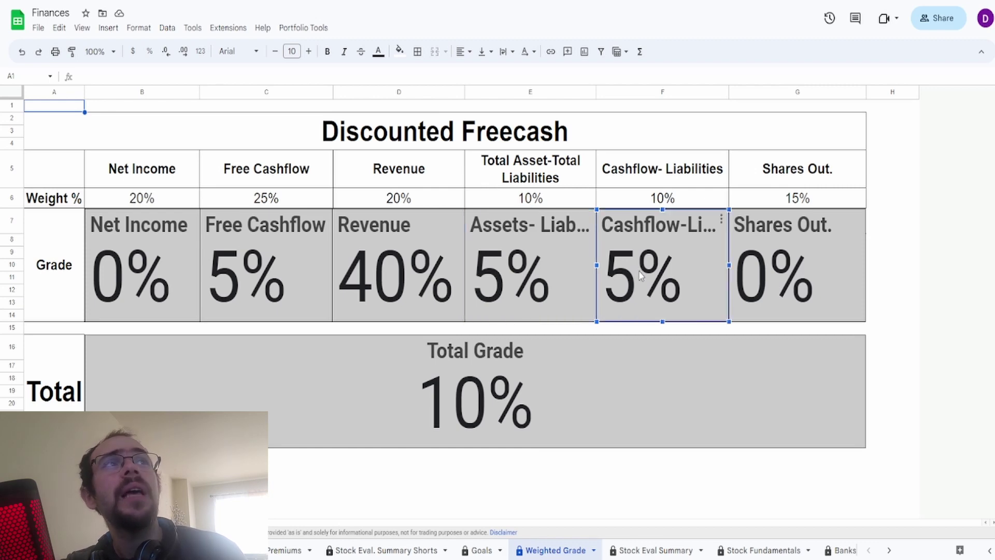
left_click(824, 293)
left_click(540, 414)
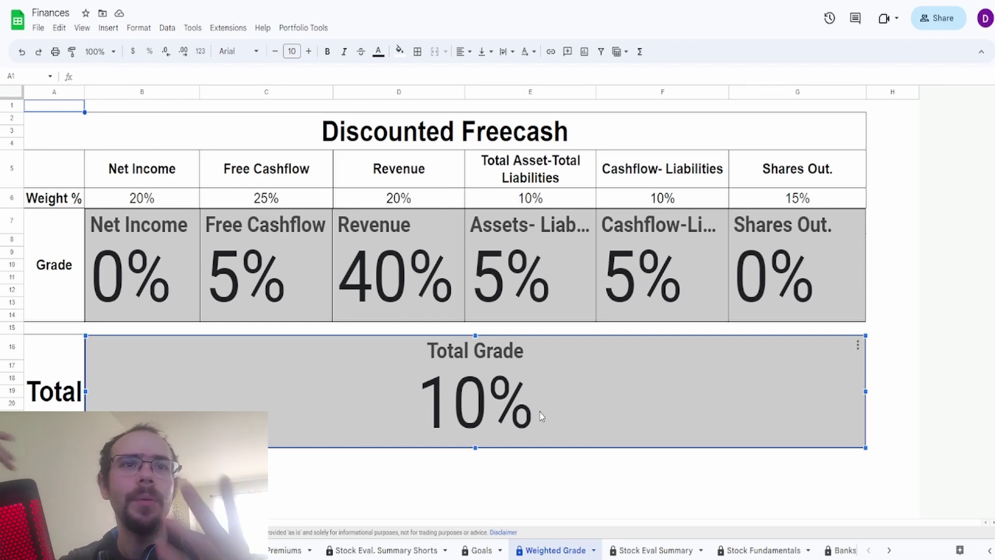
left_click(158, 276)
left_click(306, 254)
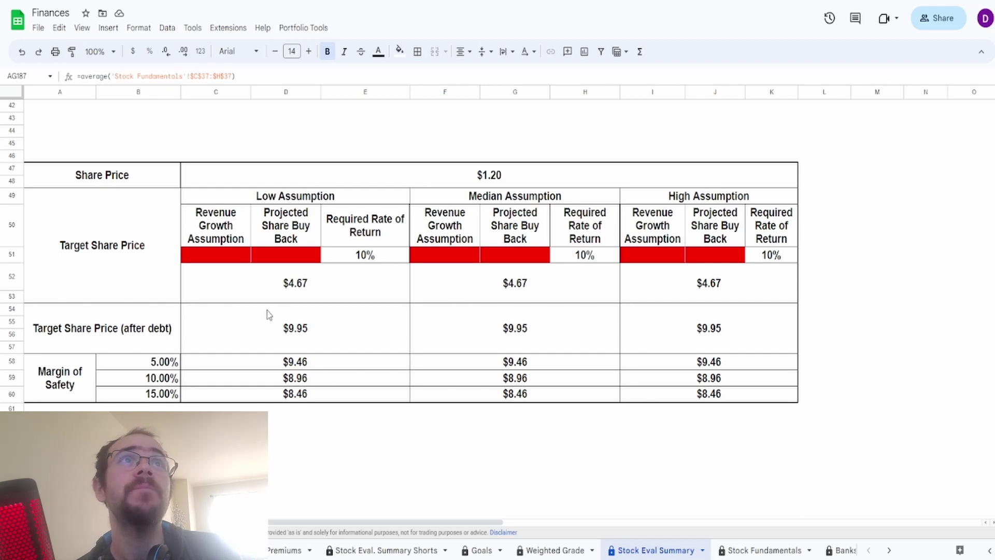
- Examine the Low Assumption target share prices and input cells on Stock Eval Summary, and check BKKT's revenue growth metrics on Seeking Alpha
left_click(280, 286)
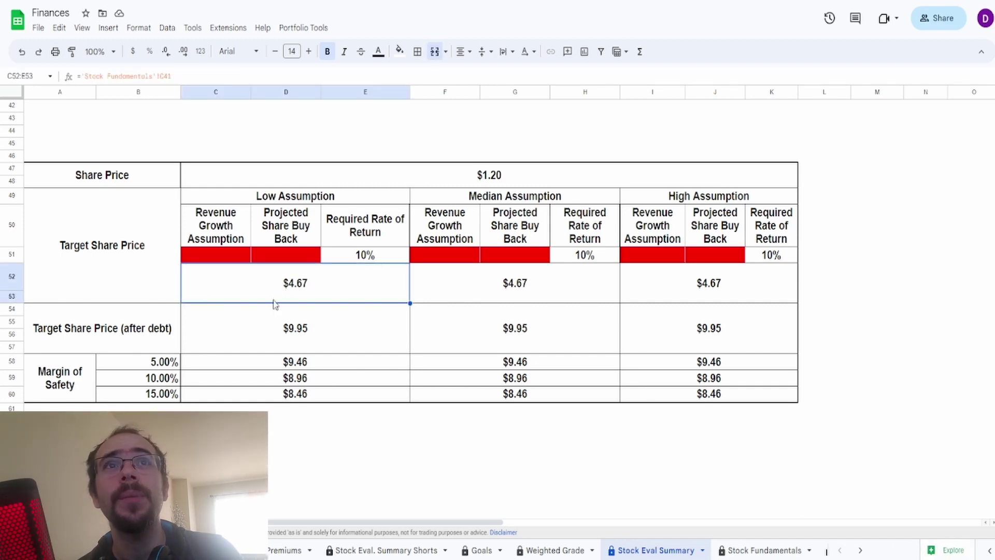
left_click(289, 338)
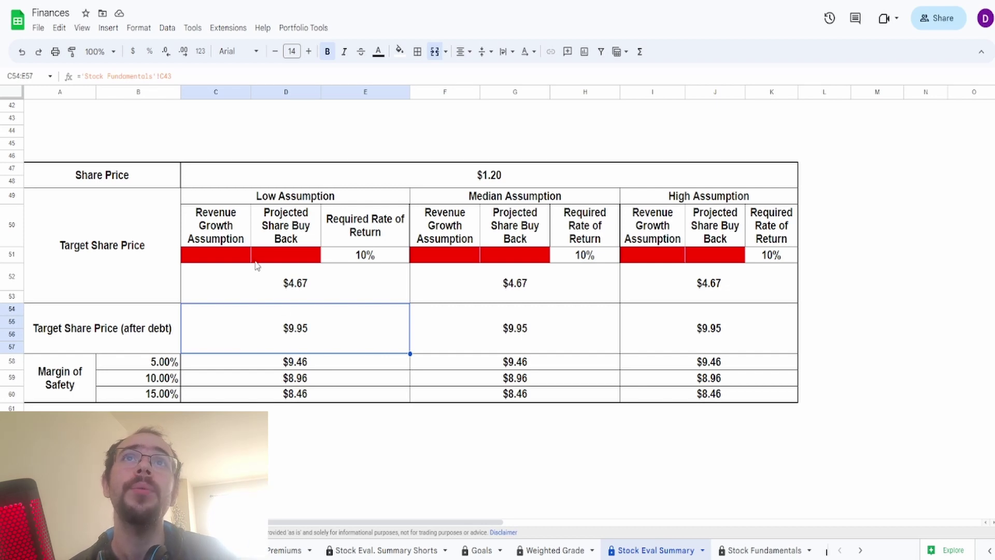
left_click(231, 262)
left_click(292, 257)
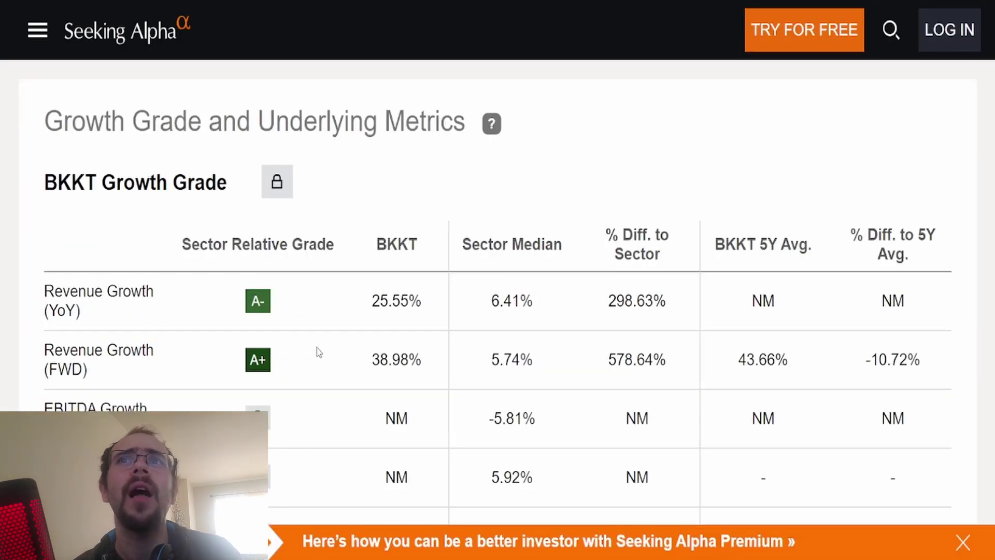
mouse_move(120, 352)
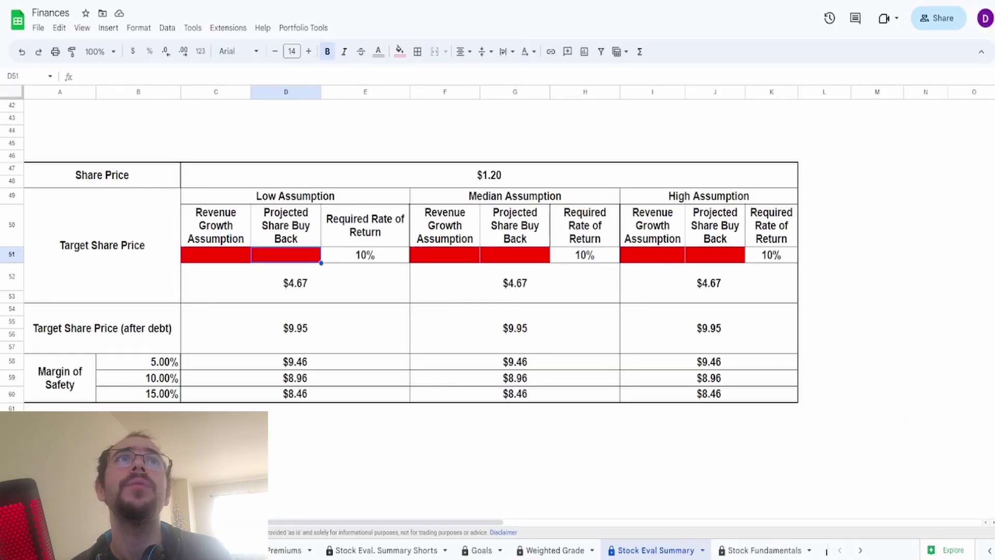
- Set the Revenue Growth Assumption to 5% for the low, 6% for the median and 7% for the high case
left_click(236, 260)
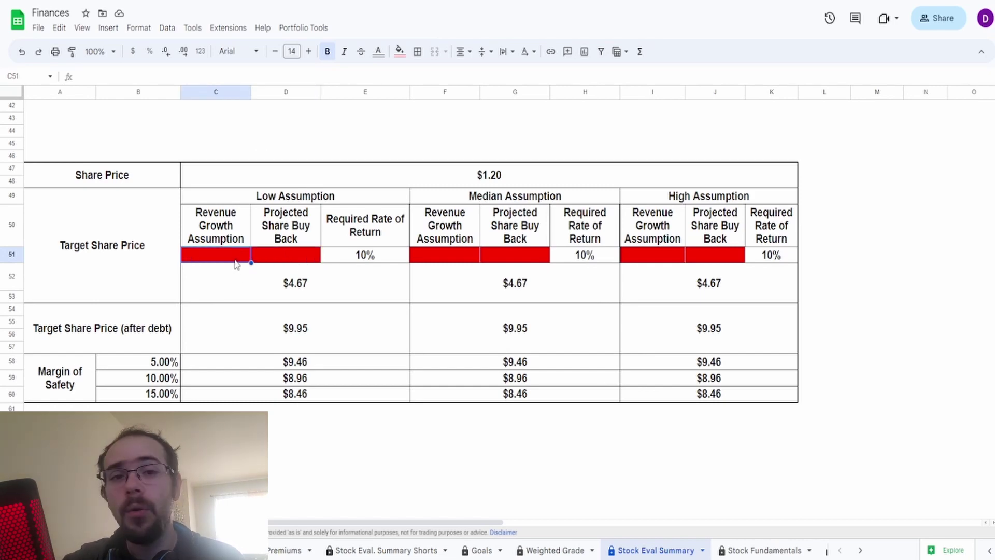
type("5%")
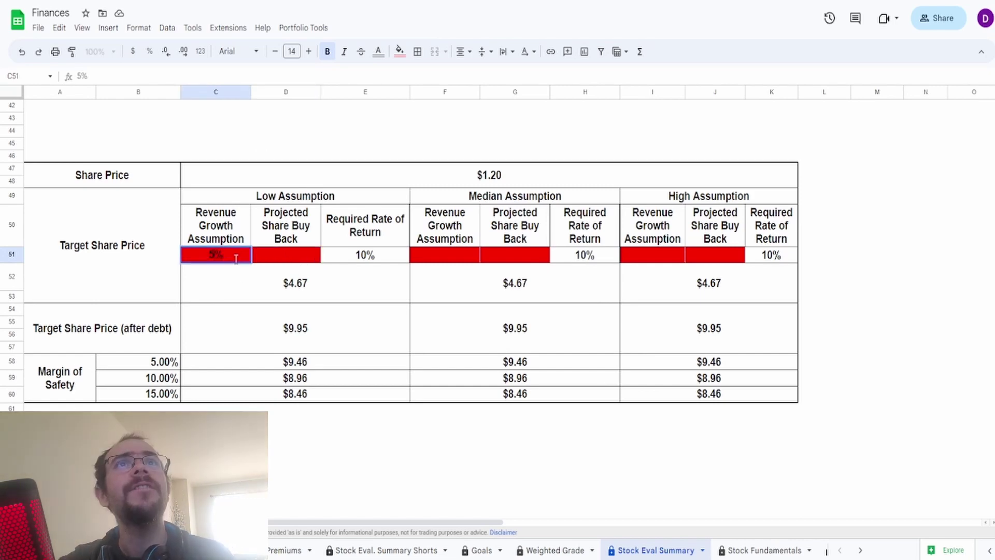
left_click(455, 249)
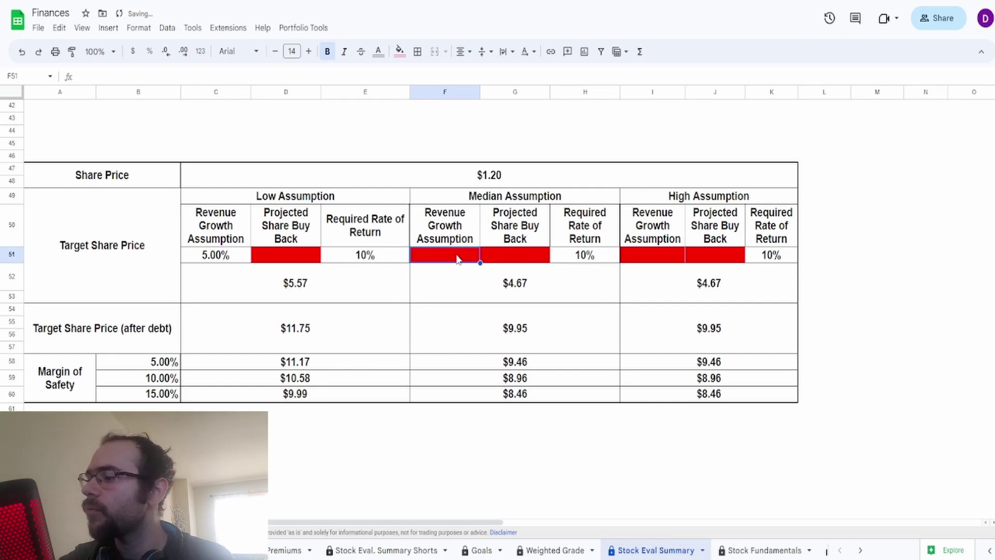
type("6%")
left_click(654, 255)
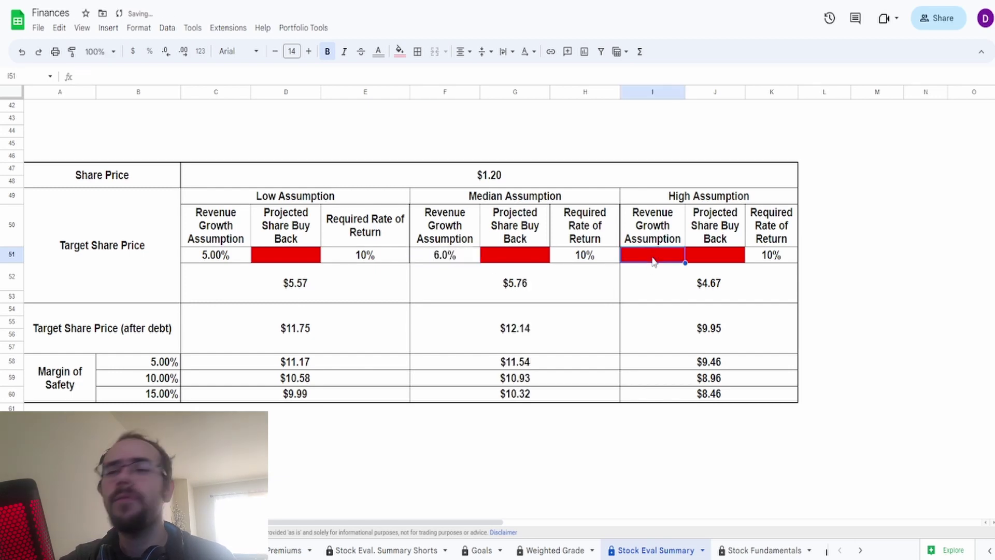
type("7%")
key("Return")
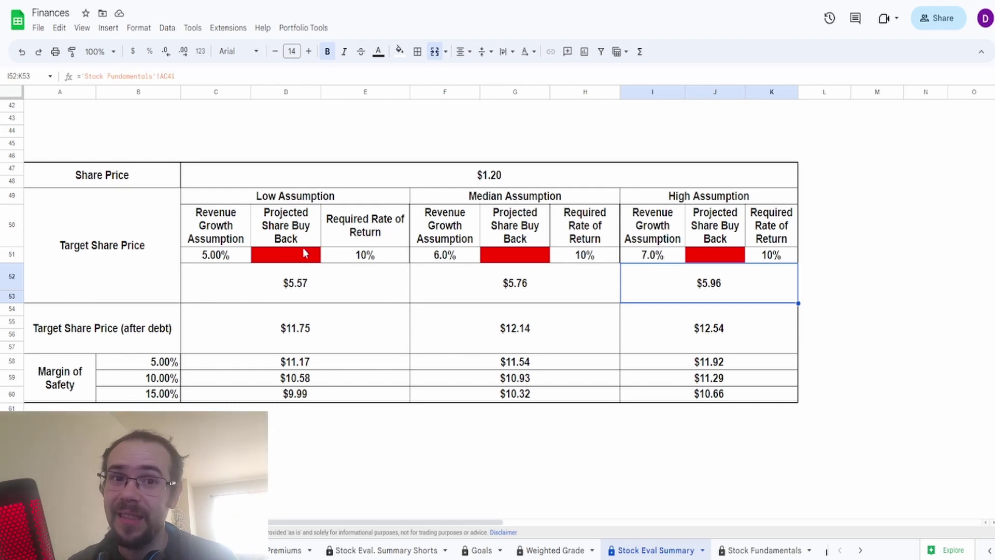
- Set the Projected Share Buy Back to -20% for the low, -18% for the median and -16% for the high case
left_click(286, 256)
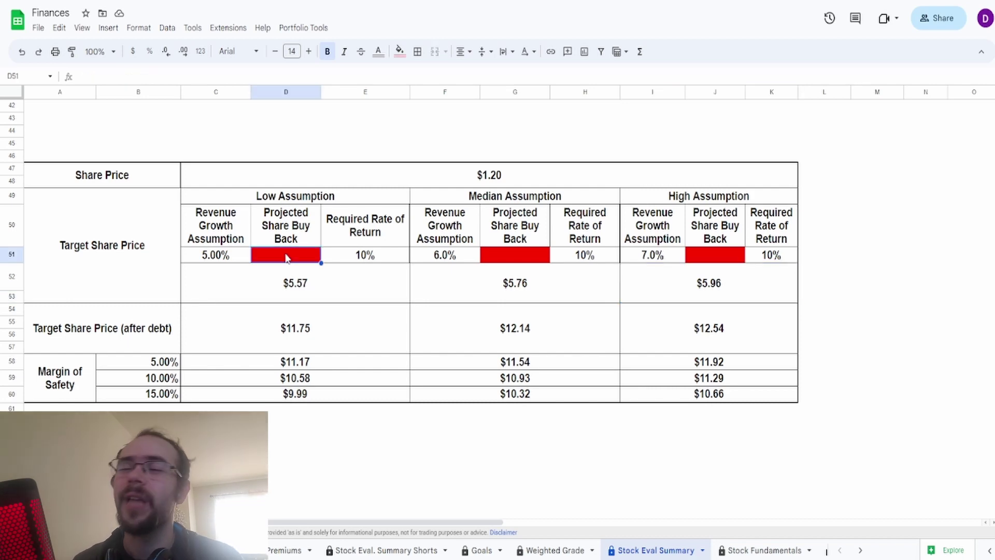
type("-2%")
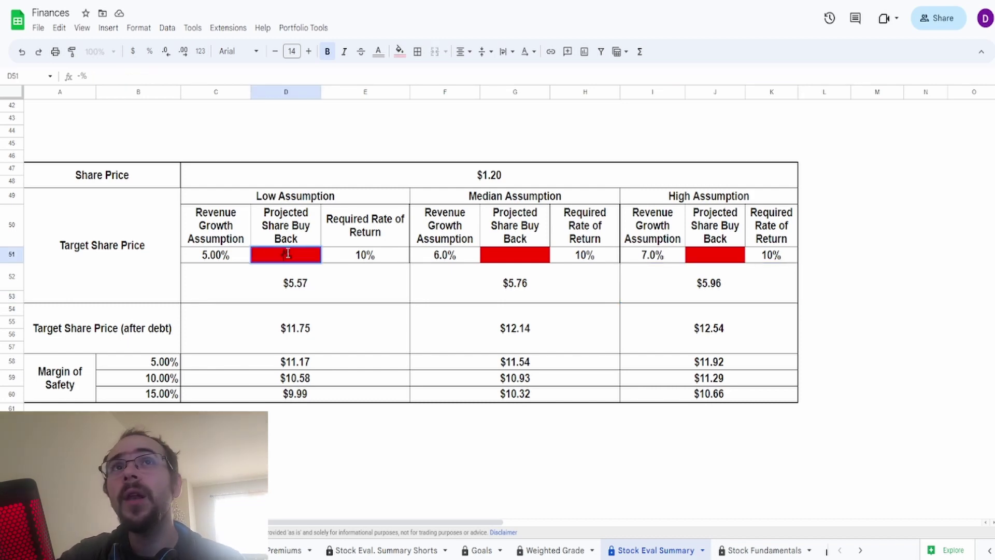
type("0")
key("Return")
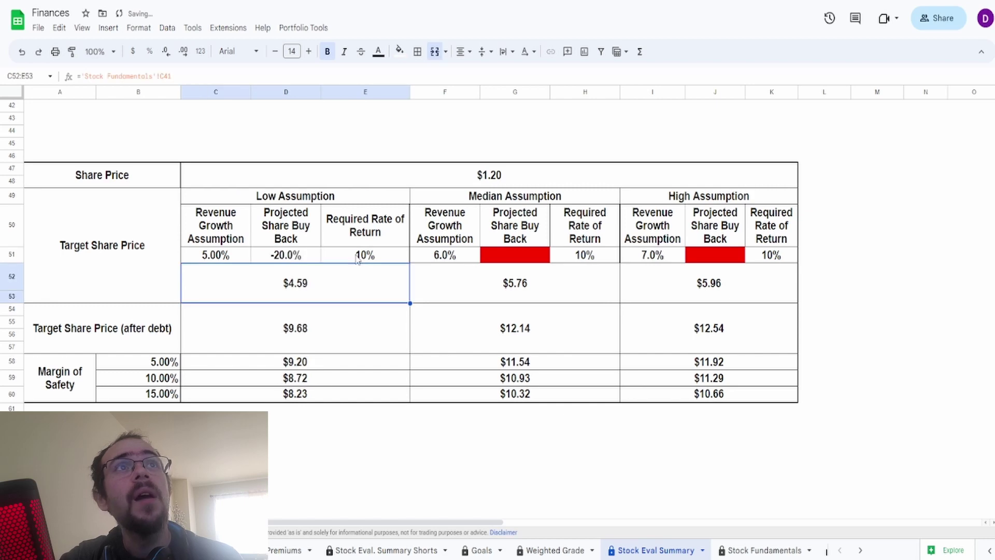
left_click(518, 257)
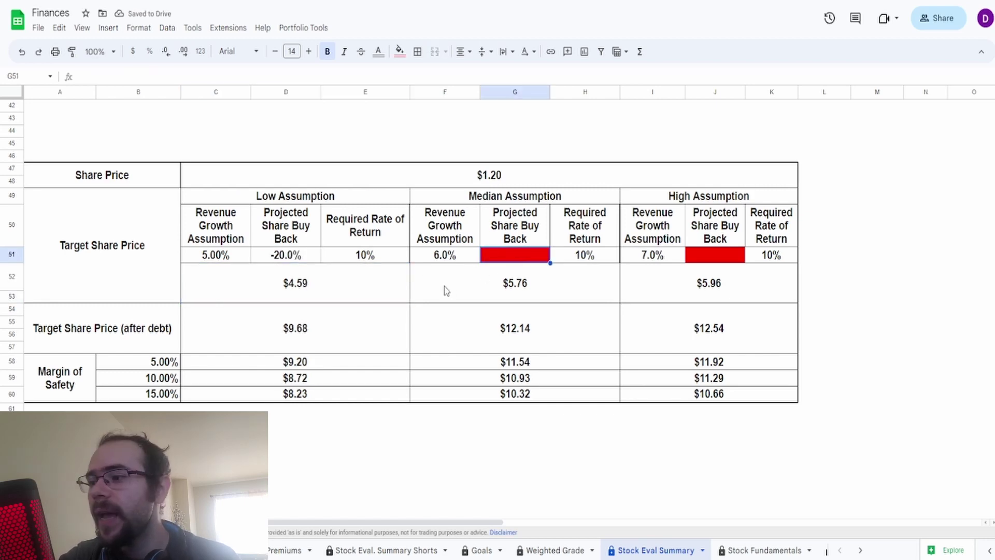
type("-18")
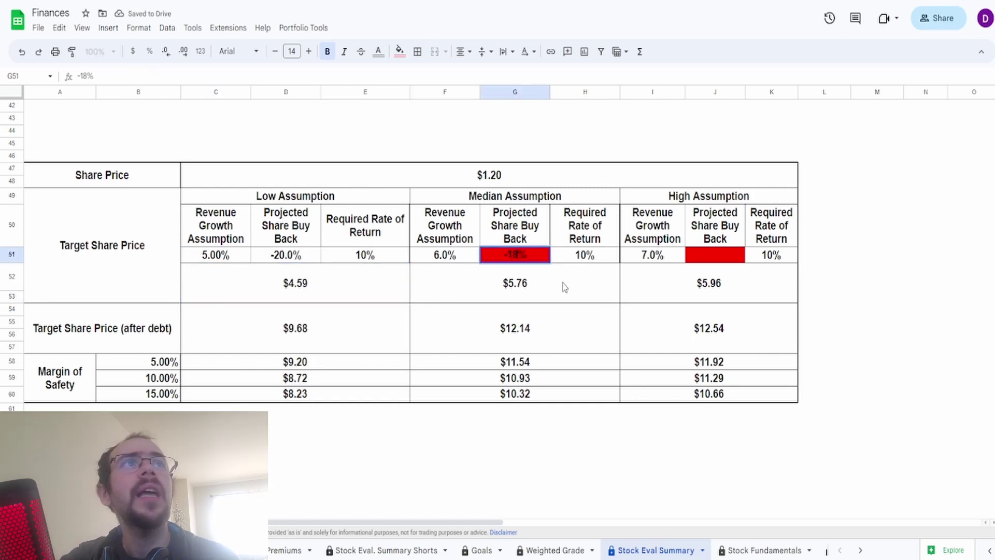
left_click(735, 257)
type("-16")
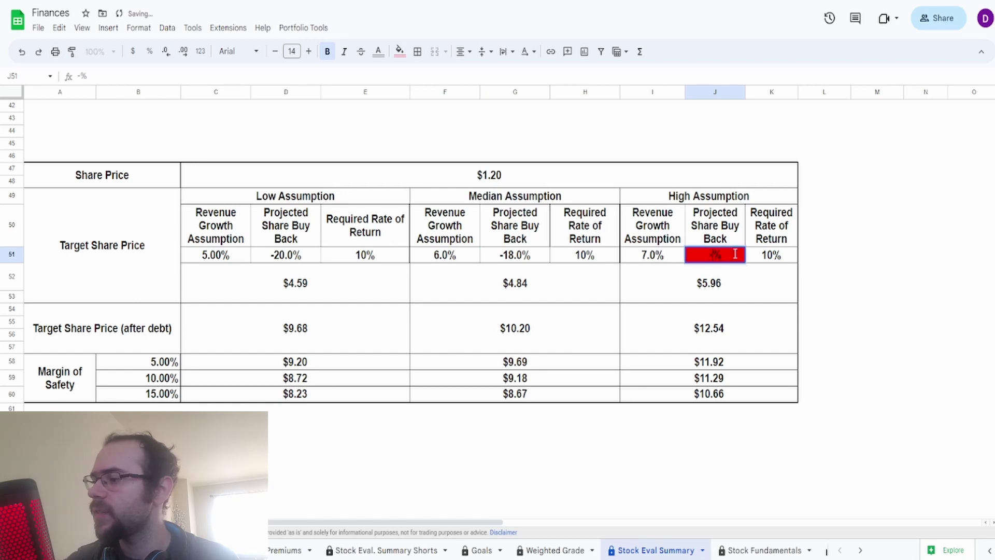
key("Return")
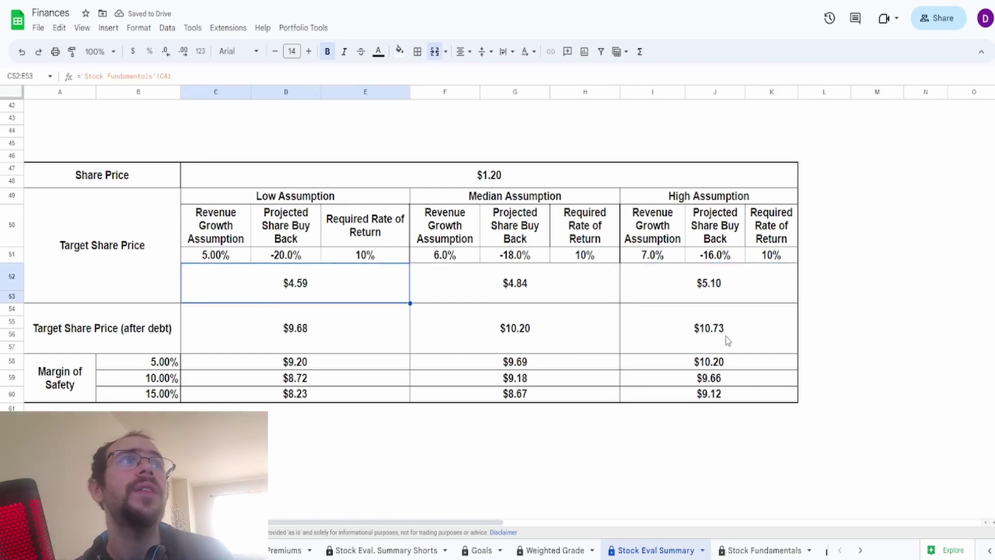
- Compare the target share prices after debt and their margin-of-safety prices across the low, median and high assumptions
left_click(724, 313)
left_click(278, 348)
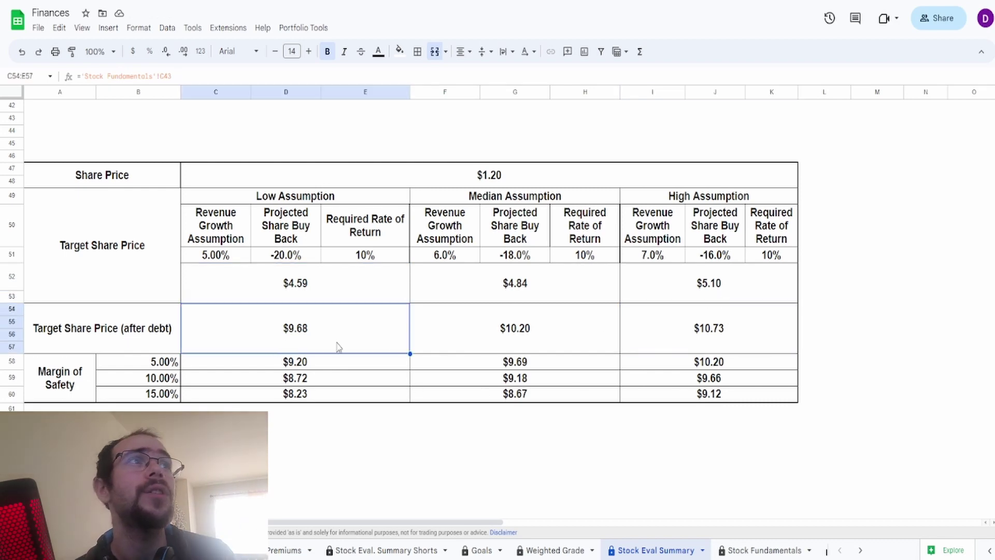
left_click(668, 340)
left_click(145, 397)
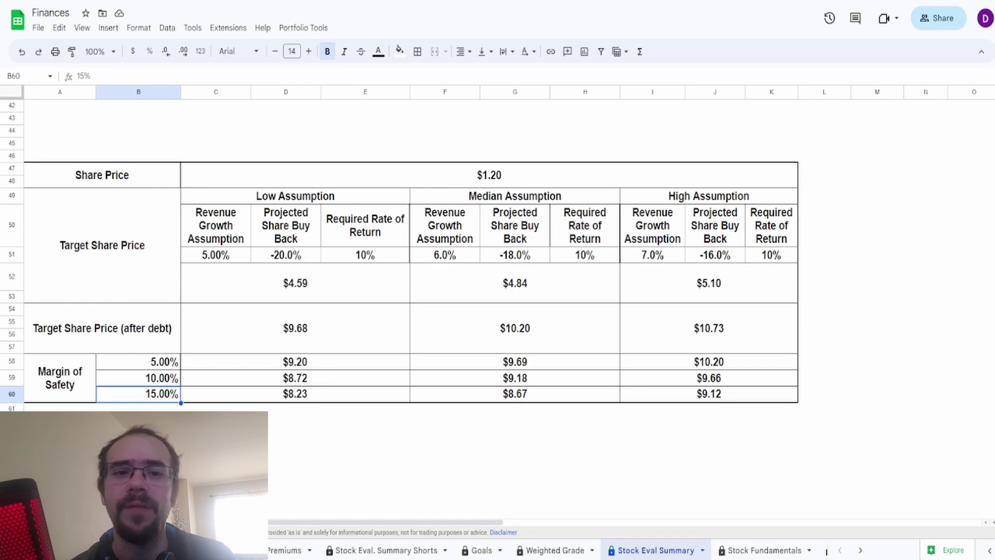
left_click(279, 400)
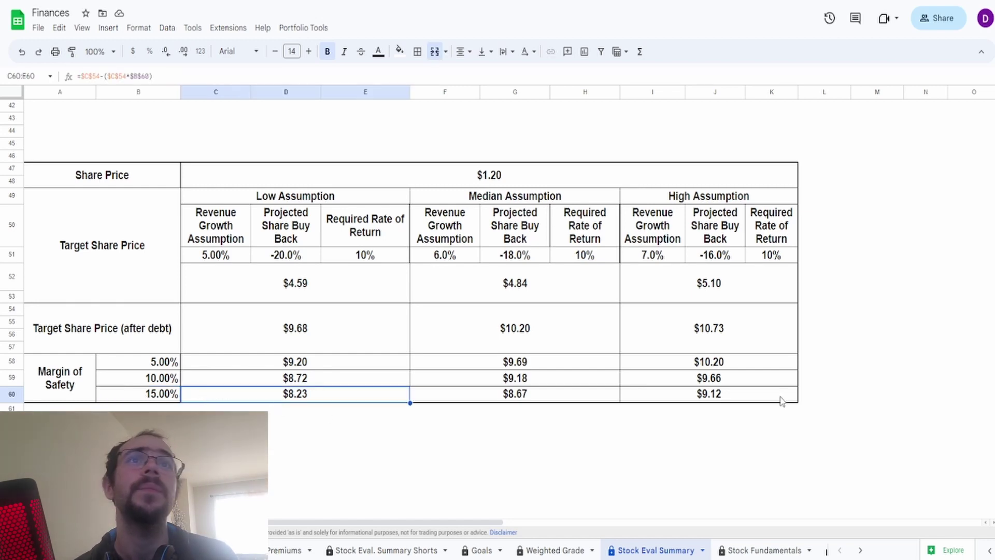
left_click(754, 364)
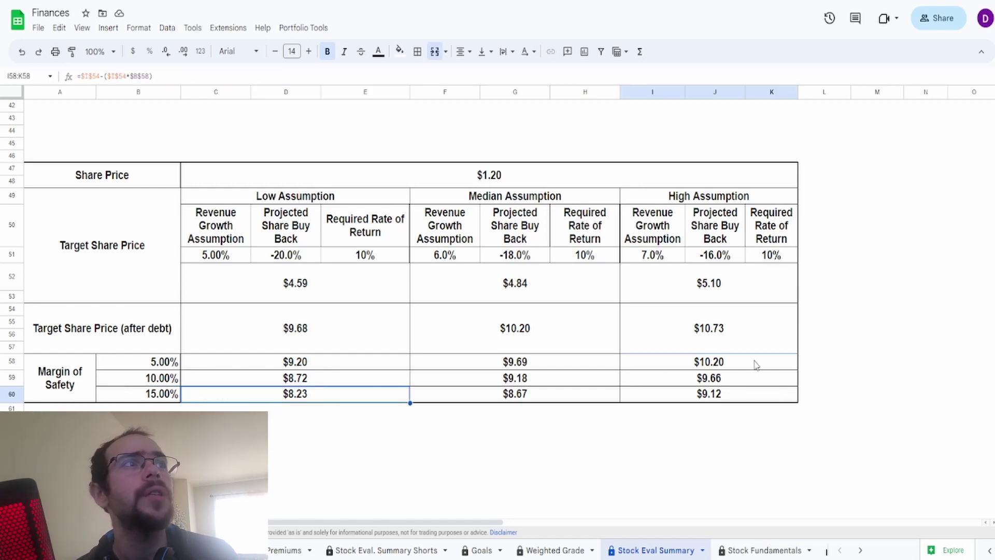